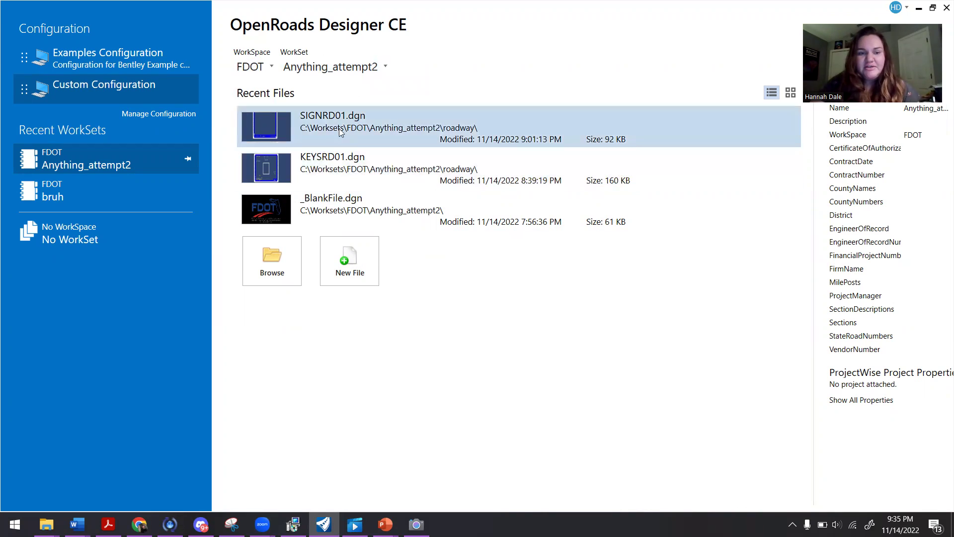
click(358, 263)
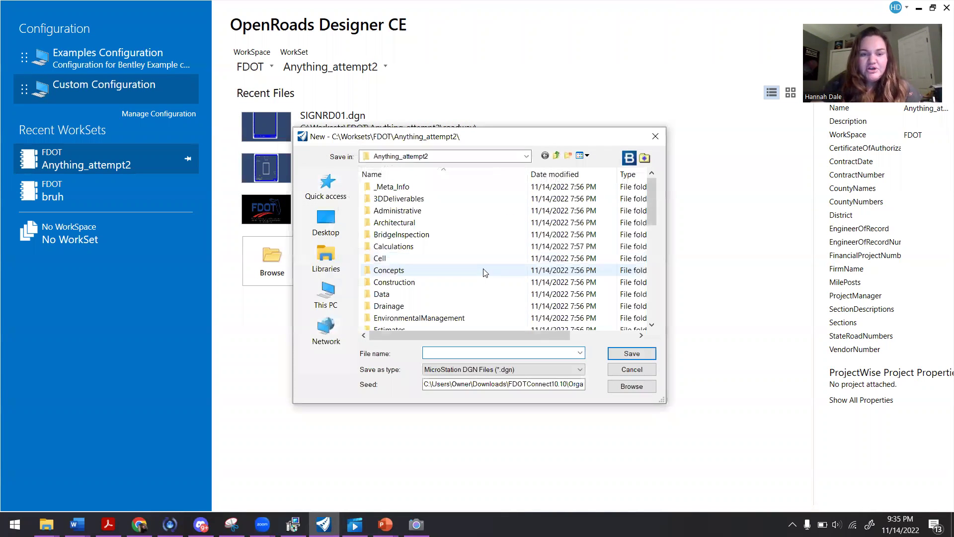
scroll(477, 293, down, 6)
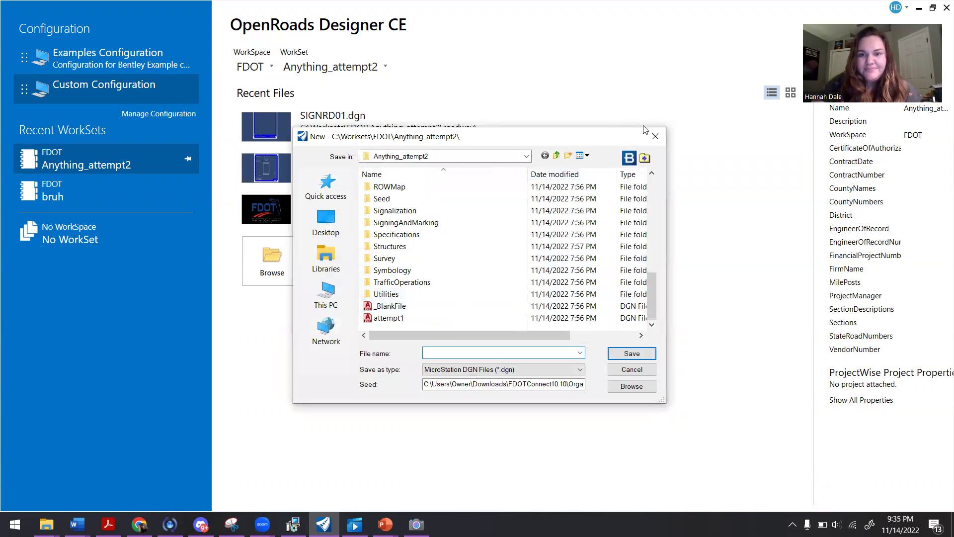
key(Escape)
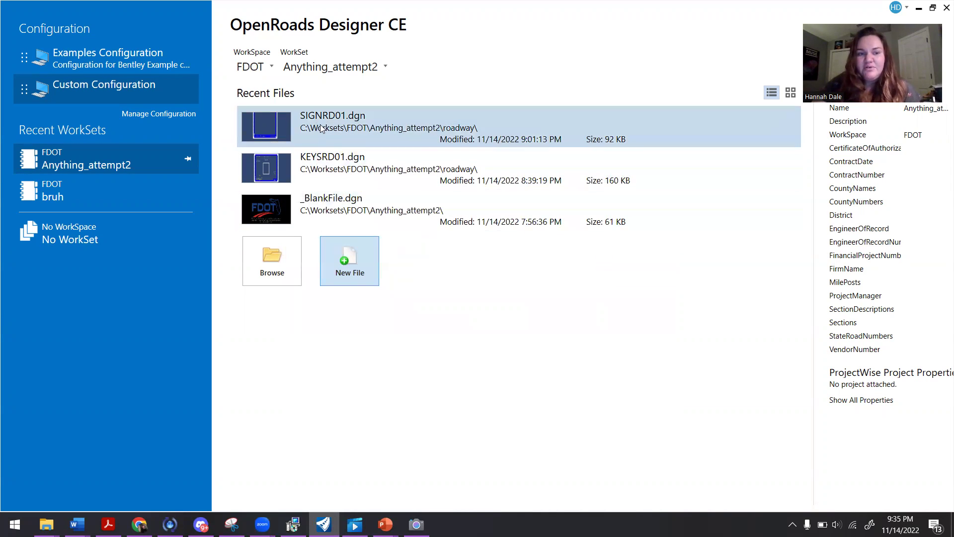
Step: Open SIGNRD01.dgn from the recent files and bring up the FDOT Create File tool
click(328, 136)
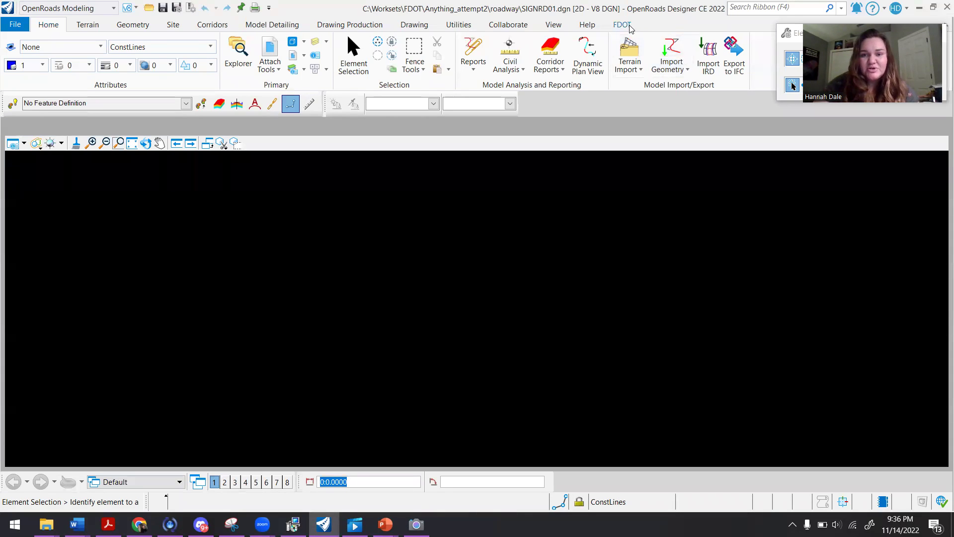
click(622, 24)
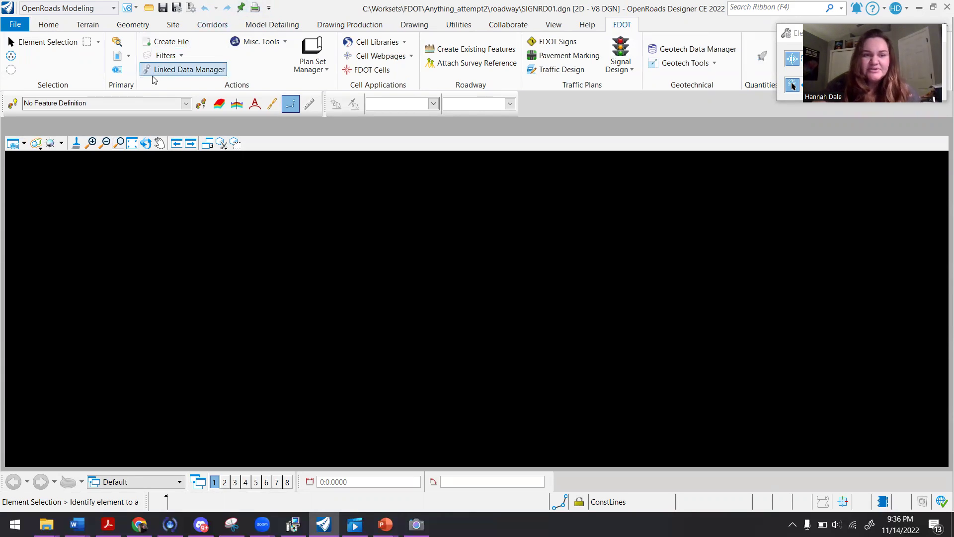
click(180, 45)
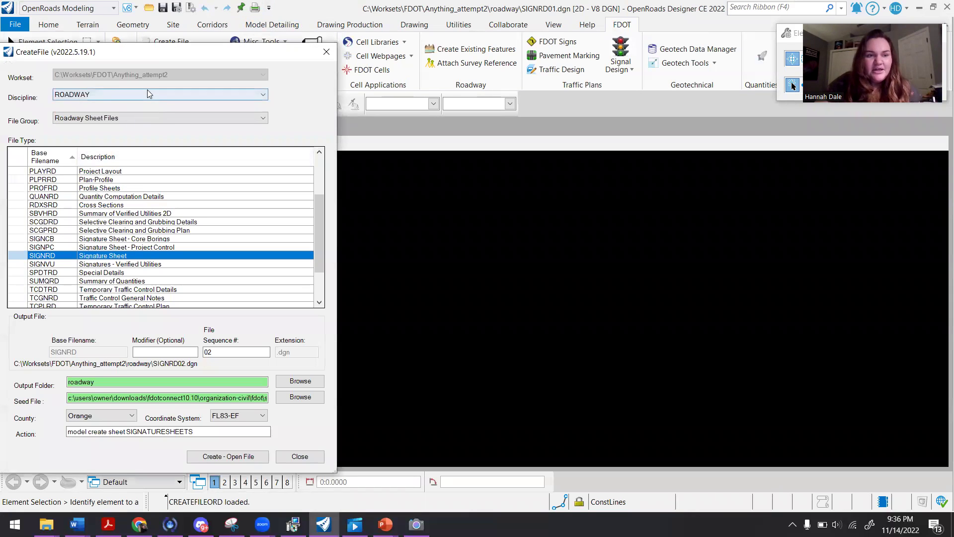
Step: Set the new file's discipline to ROADWAY and its file group to Roadway Design Files, and select the Project Profile Layout type
click(147, 90)
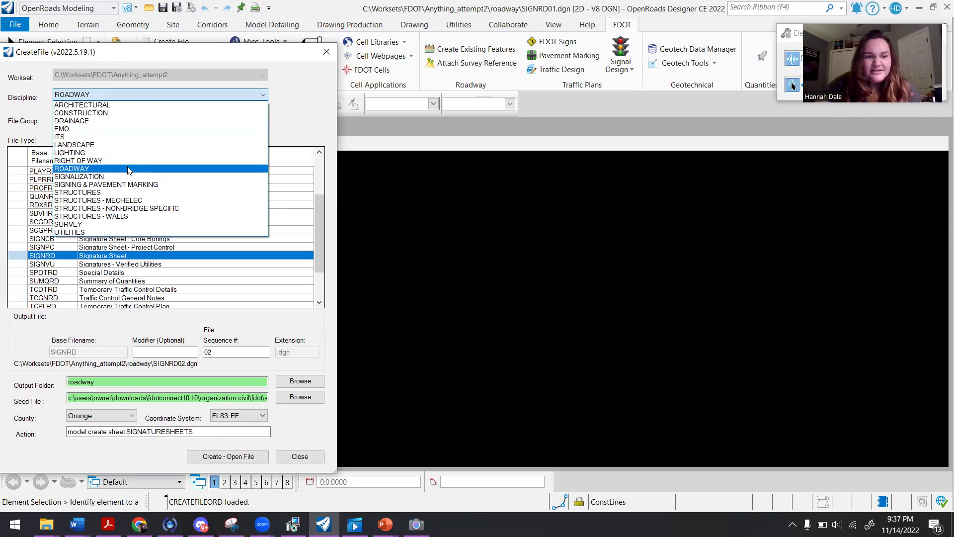
click(140, 169)
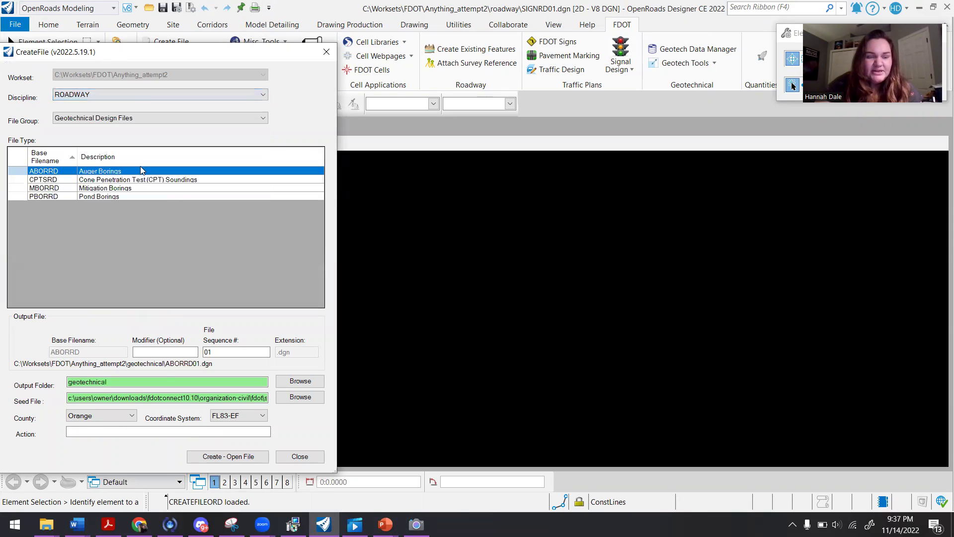
click(129, 119)
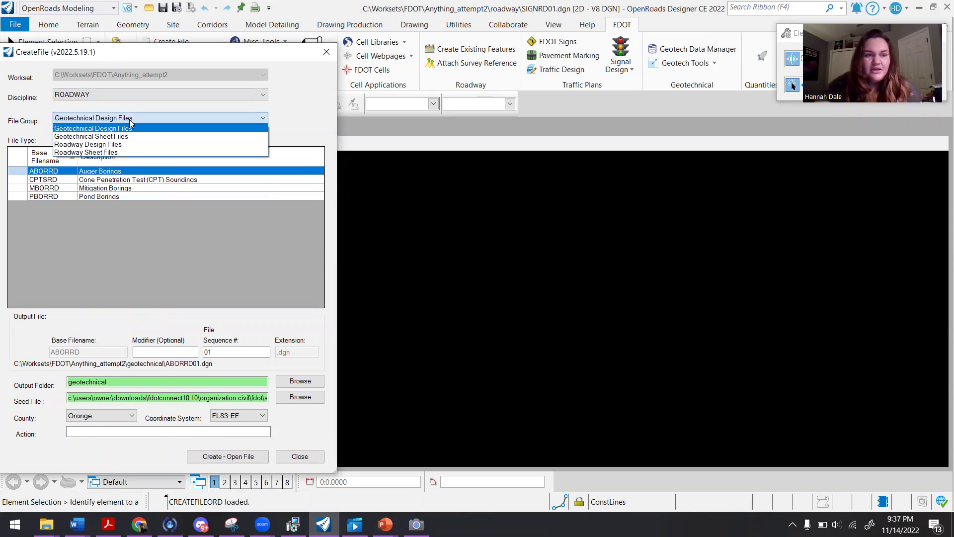
click(135, 148)
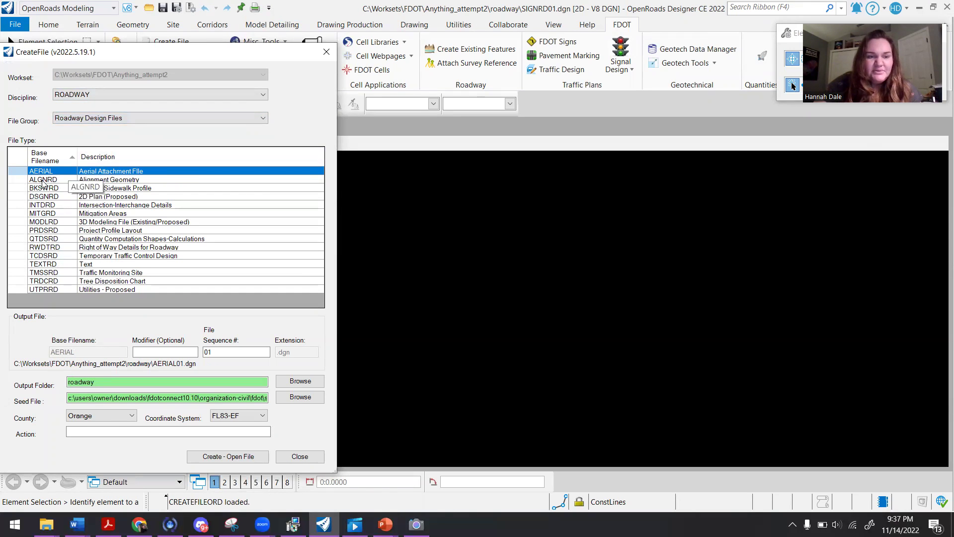
click(47, 230)
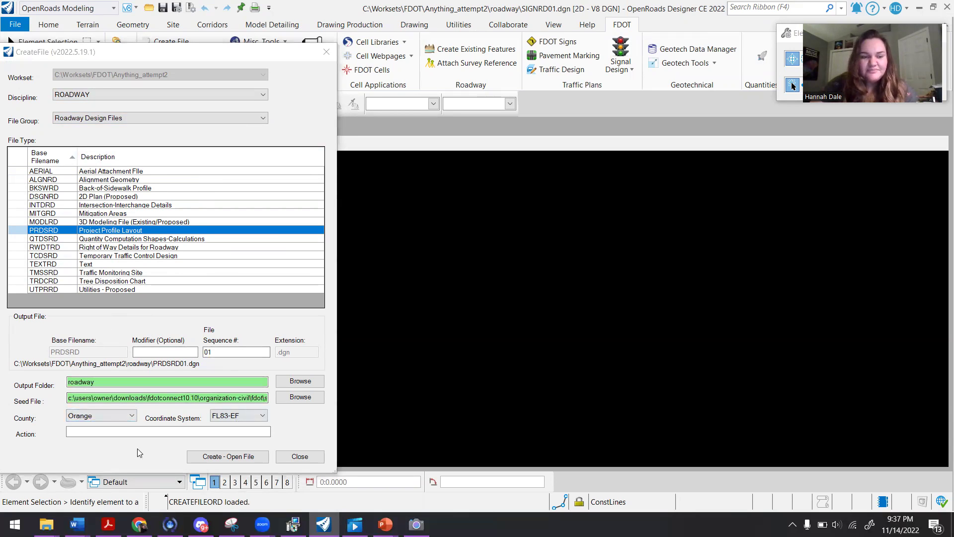
click(122, 415)
click(95, 231)
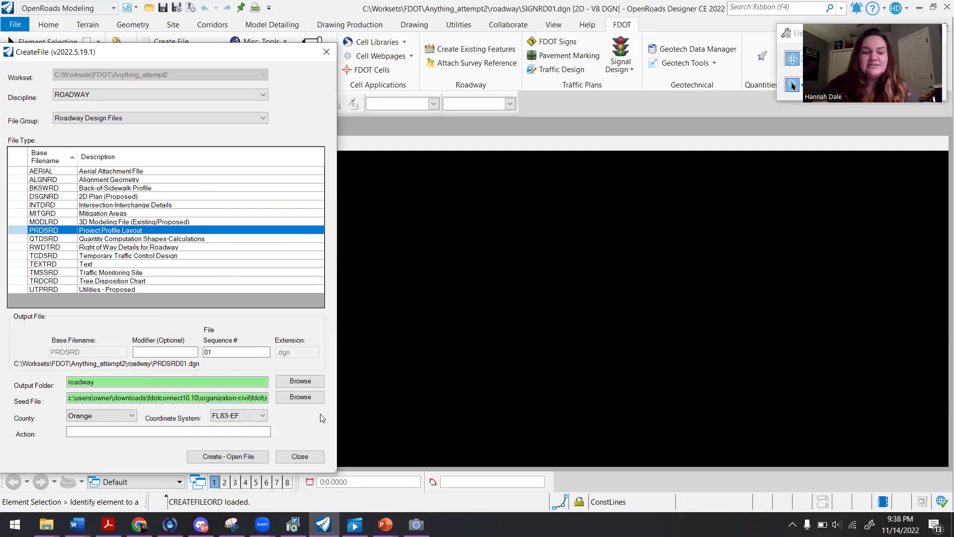
Step: Look through other Roadway Design Files types, including Aerial Attachment File, Alignment Geometry, Mitigation Areas and Intersection-Interchange Details
click(160, 171)
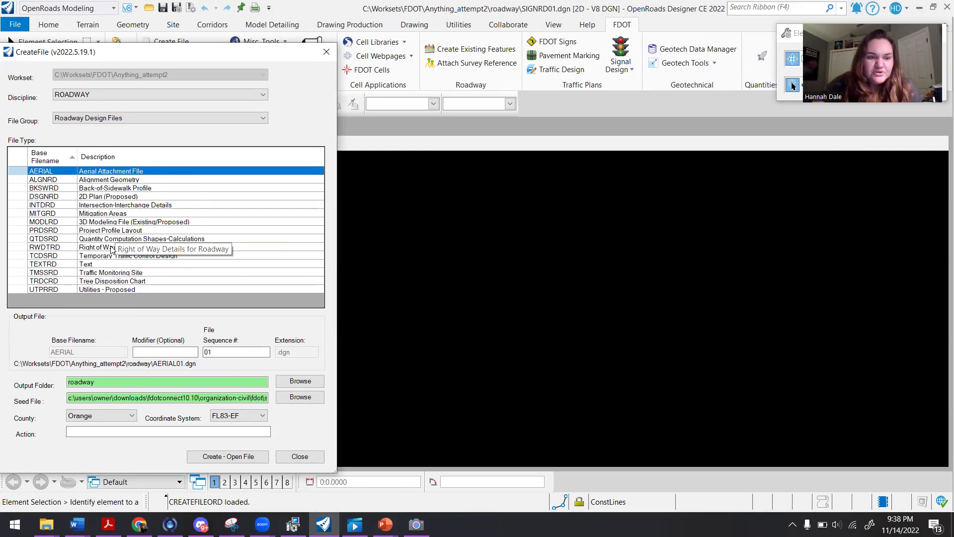
click(119, 180)
click(121, 205)
click(124, 213)
click(132, 206)
Step: Create and open a Plan (PLANRD) file from the Roadway Sheet Files group, close the Create File tool and save the drawing
click(128, 118)
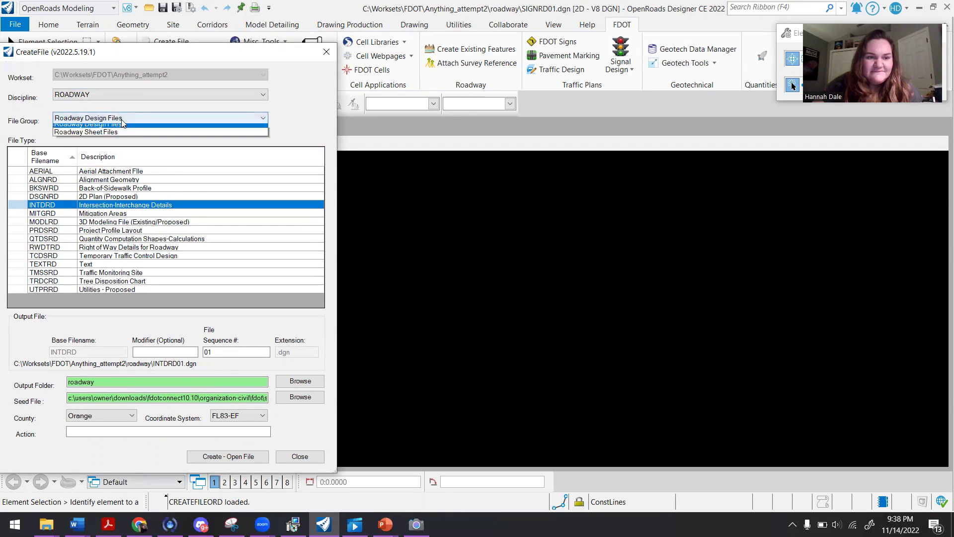
click(120, 149)
click(127, 230)
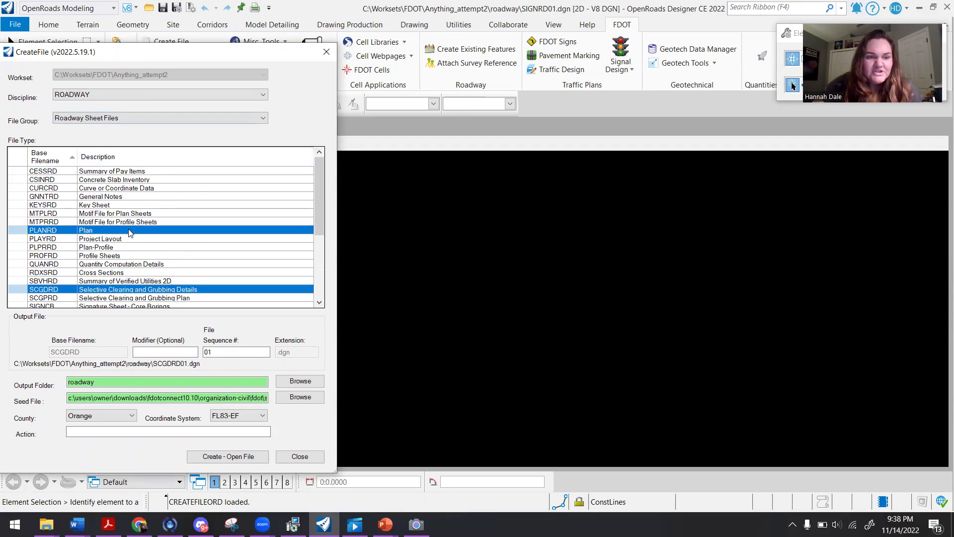
click(229, 462)
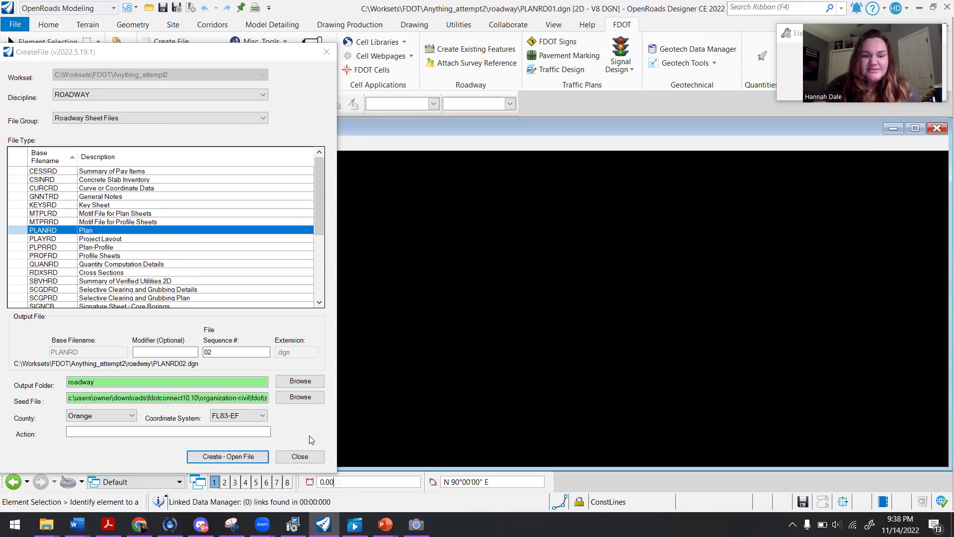
click(292, 454)
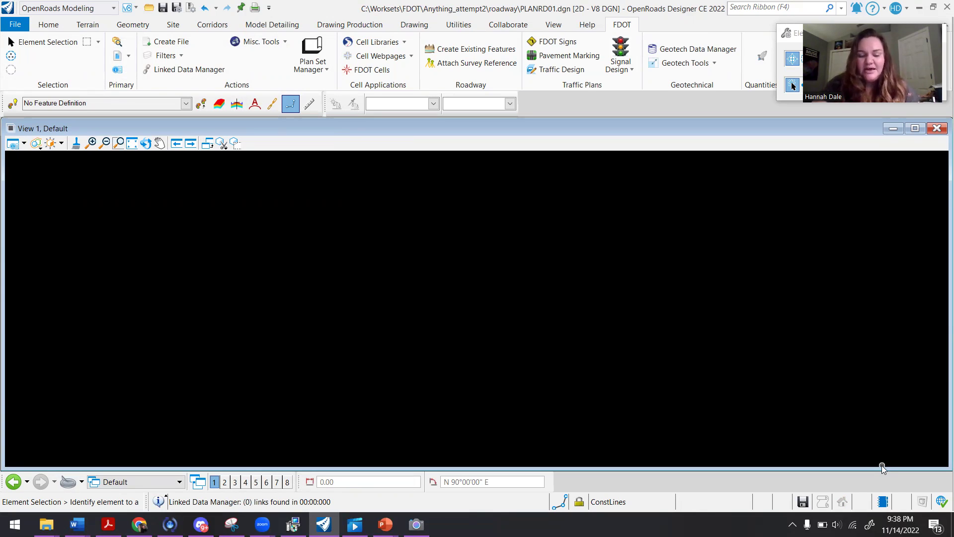
key(ctrl+s)
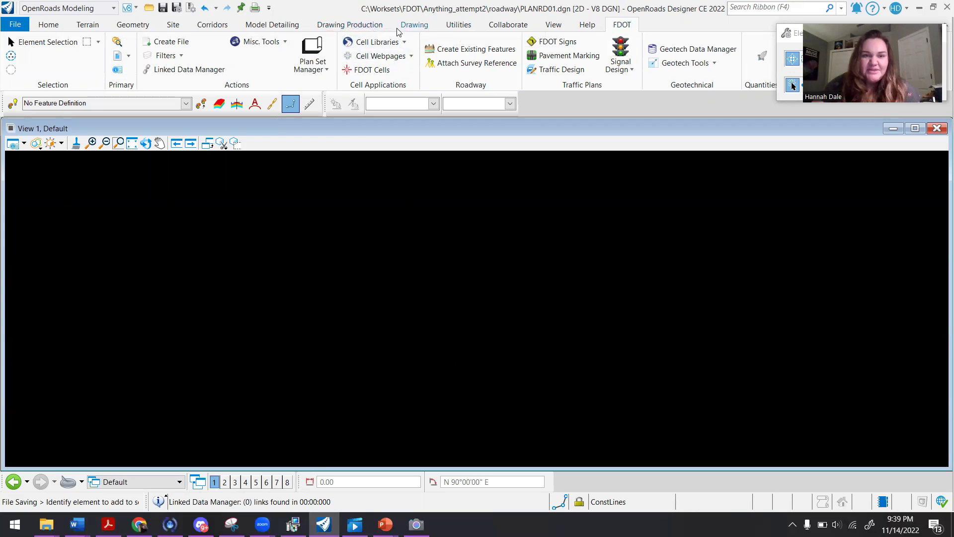
Step: Start a Place Line in the left half of the empty view and set the active level to Default
click(418, 26)
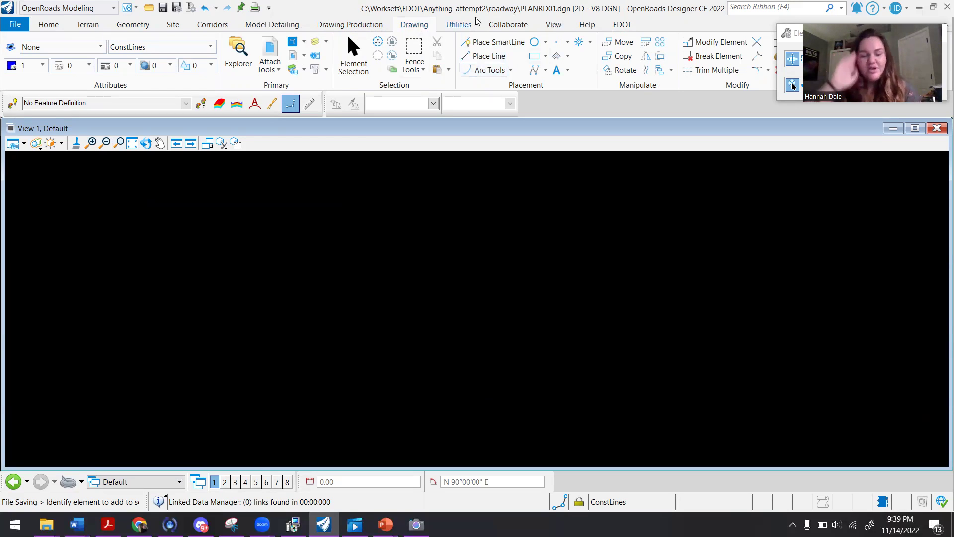
click(487, 57)
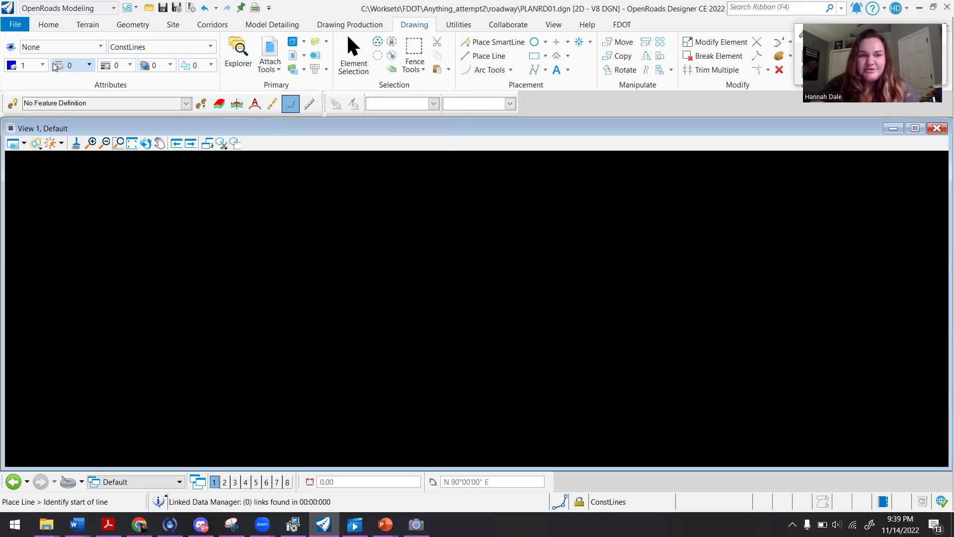
click(221, 268)
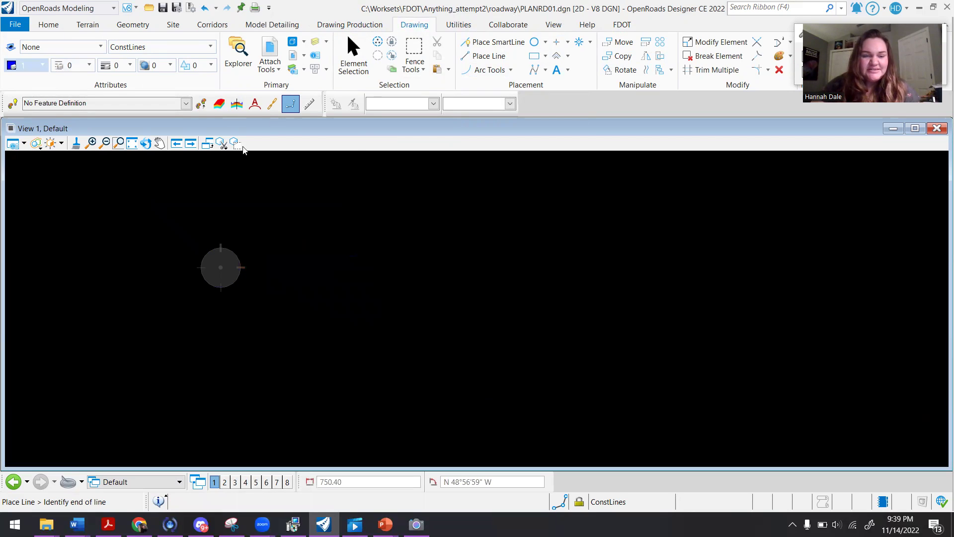
click(162, 48)
click(92, 49)
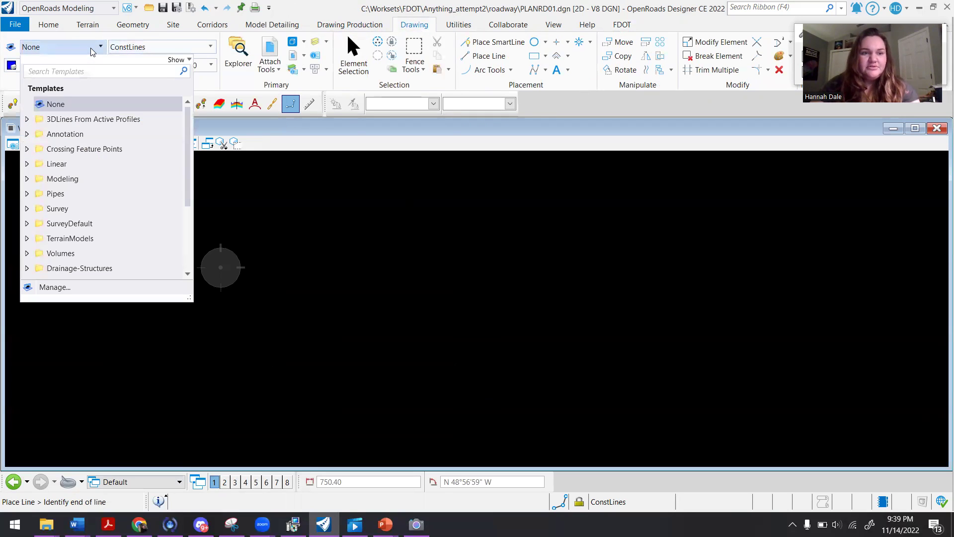
click(151, 48)
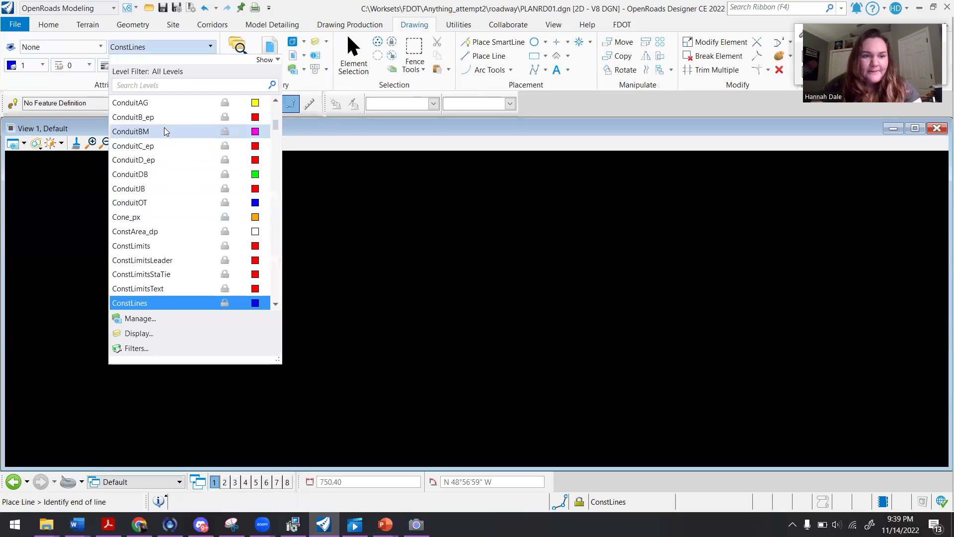
scroll(162, 165, up, 5)
scroll(159, 168, up, 20)
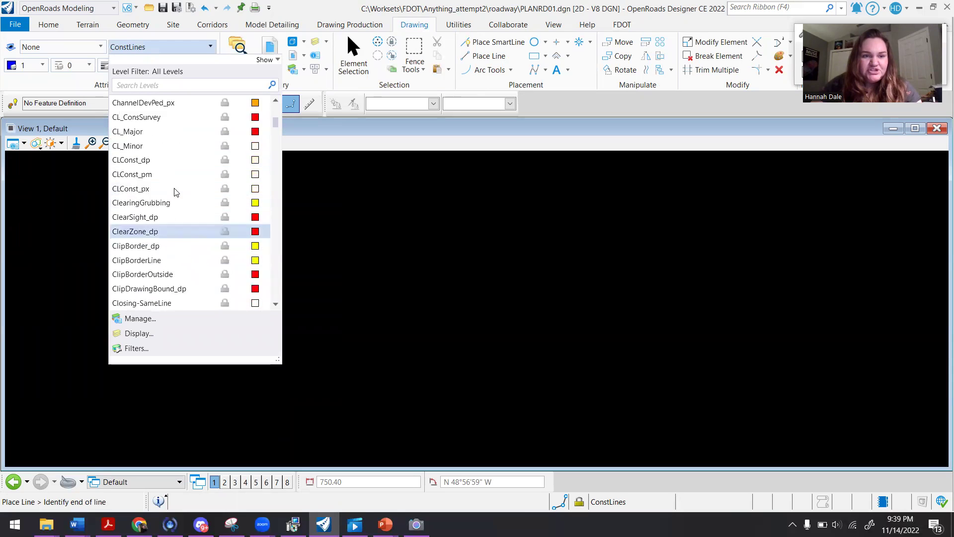
scroll(189, 107, up, 2)
click(184, 85)
text(def)
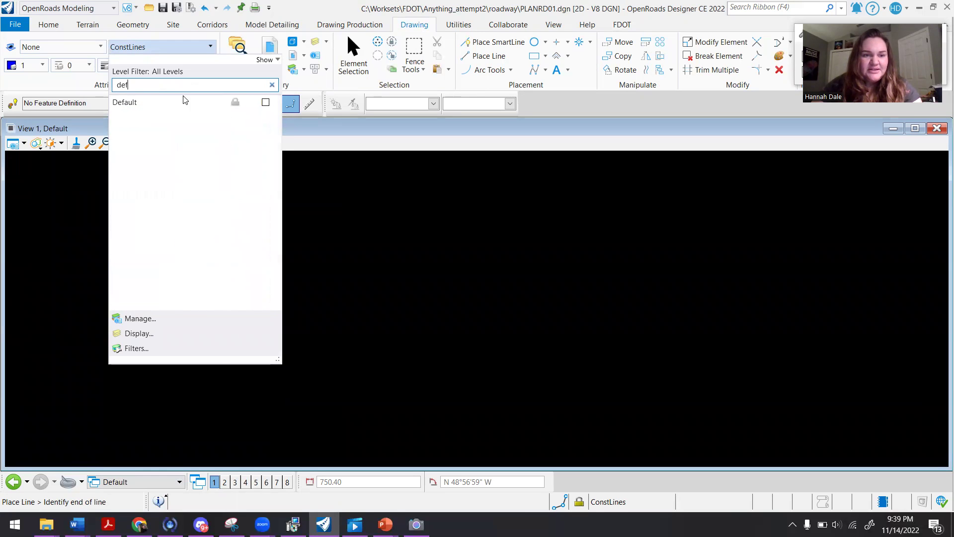
click(183, 103)
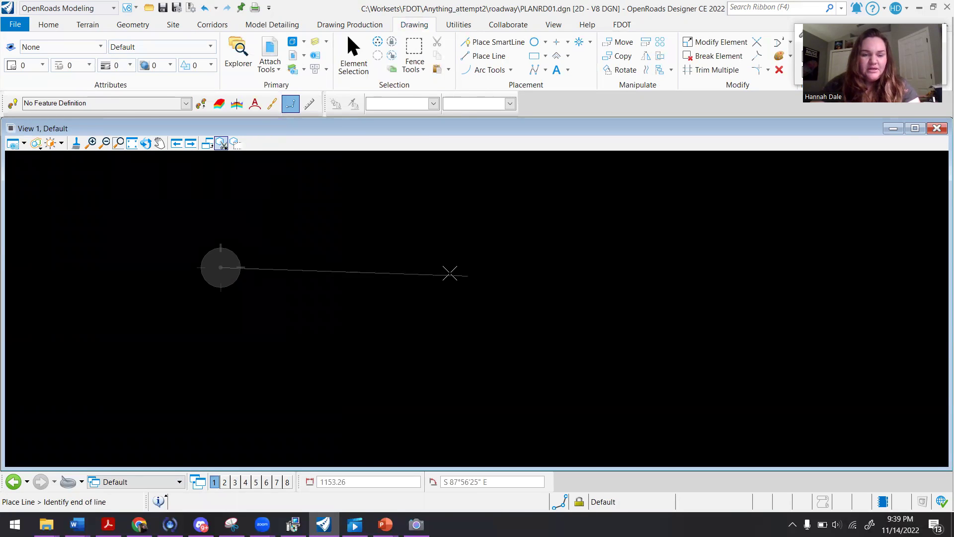
Step: Draw a roughly rectangular closed outline about 451 high from the line's start point
click(400, 267)
click(400, 365)
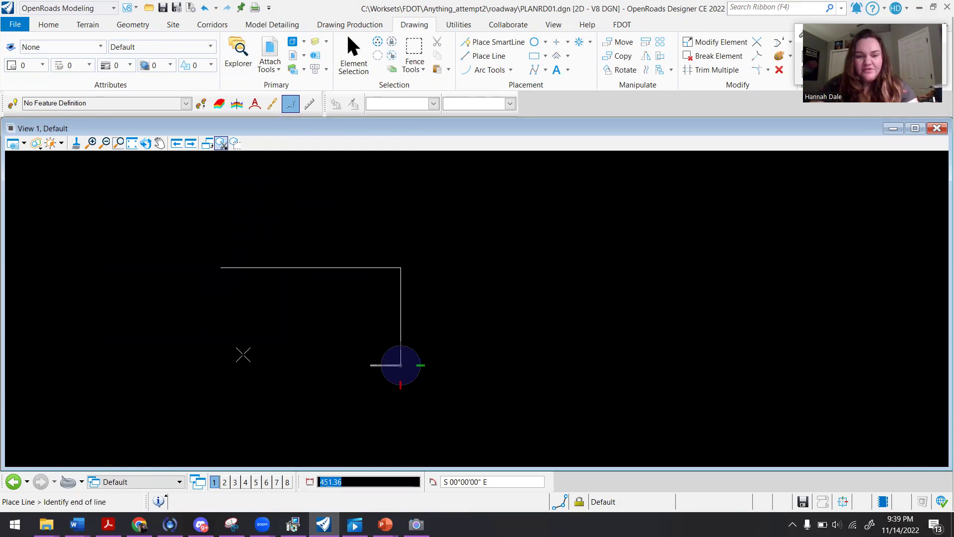
click(215, 365)
click(221, 267)
Step: Continue the line chain around the rectangle as a large irregular outline that cuts back through it, and end the chain
click(238, 208)
click(549, 232)
click(630, 334)
click(556, 384)
click(252, 307)
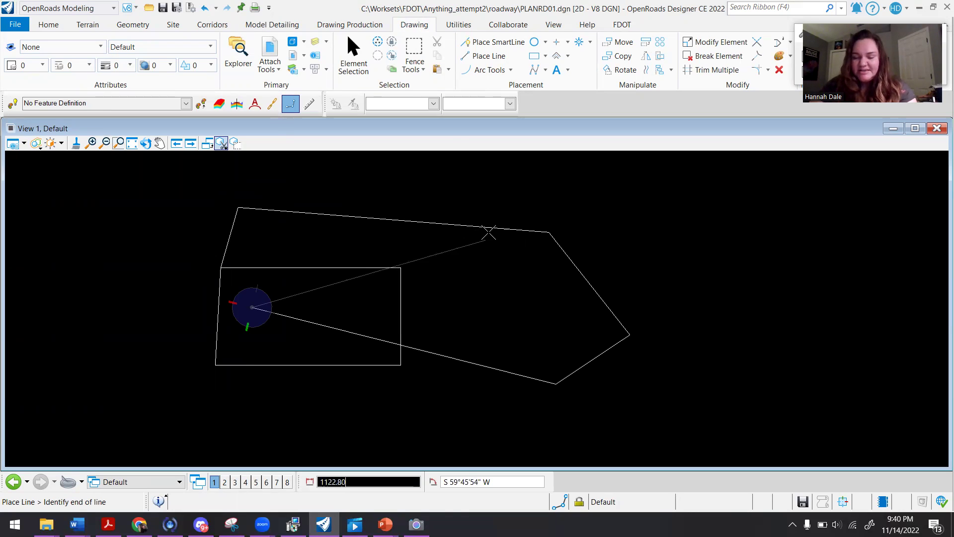
click(432, 242)
right_click(611, 202)
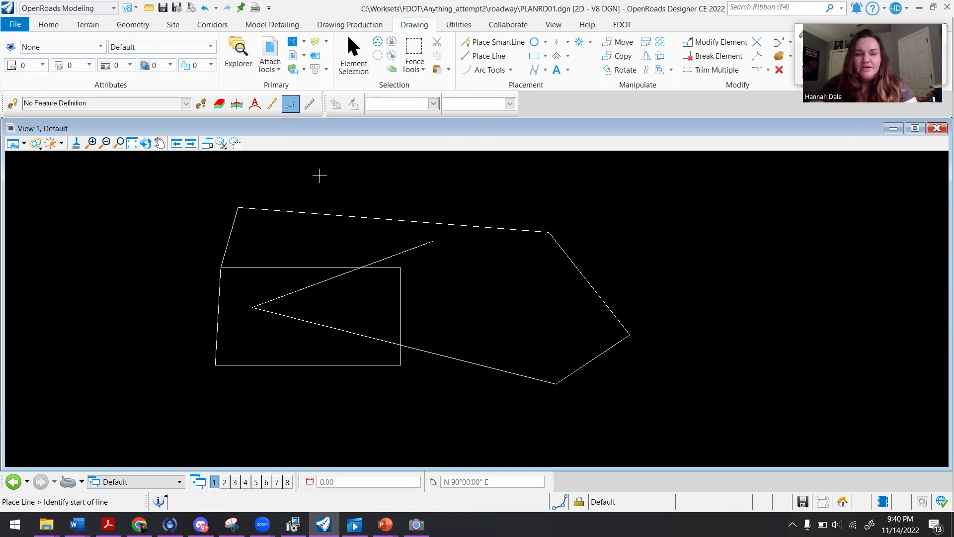
Step: Draw a second chain of ten points that zigzags from the large outline's interior around its right side and back into the rectangle
click(478, 278)
click(612, 185)
click(721, 305)
click(610, 375)
click(449, 367)
click(343, 264)
click(476, 221)
click(538, 279)
click(297, 342)
click(311, 269)
right_click(496, 278)
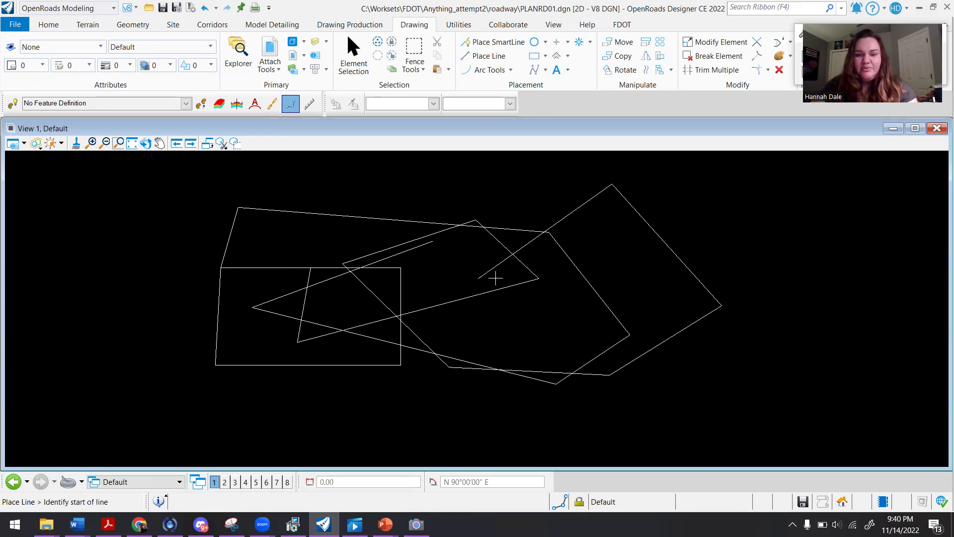
click(779, 70)
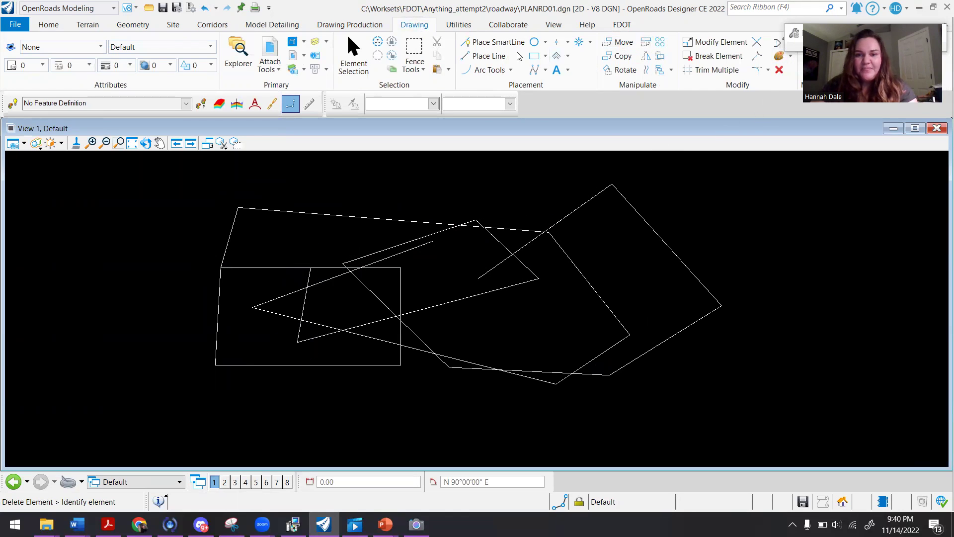
Step: Draw a third line chain of seven points that runs above the large outline and bends around its left side
click(490, 56)
click(463, 197)
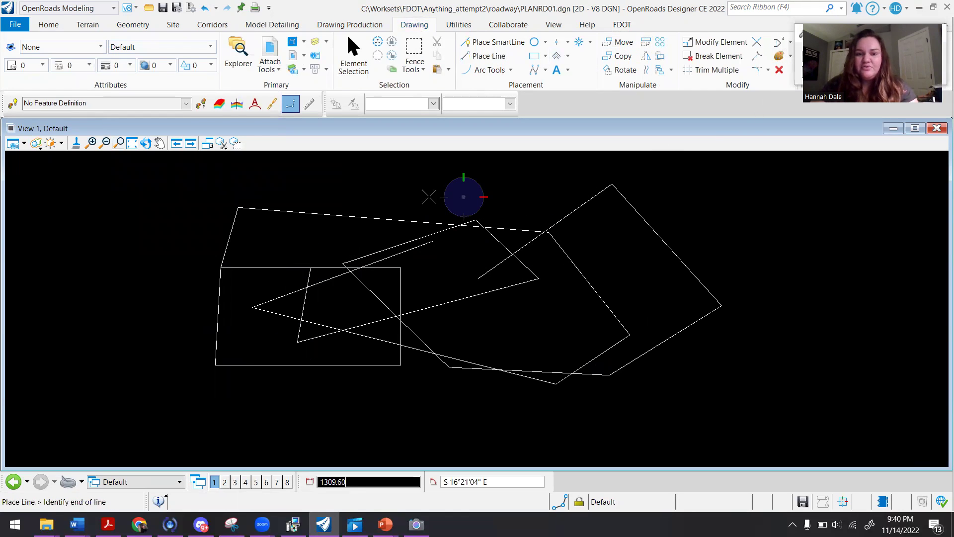
click(331, 196)
click(209, 190)
click(139, 273)
click(142, 344)
click(228, 349)
click(167, 247)
right_click(134, 219)
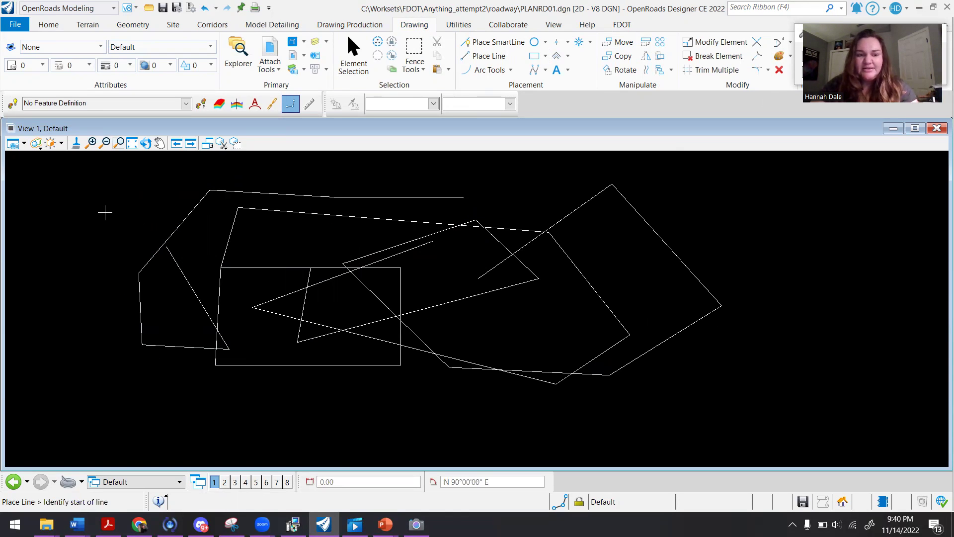
Step: Draw a horizontal line of two connected segments below the existing outlines and end the chain
click(198, 428)
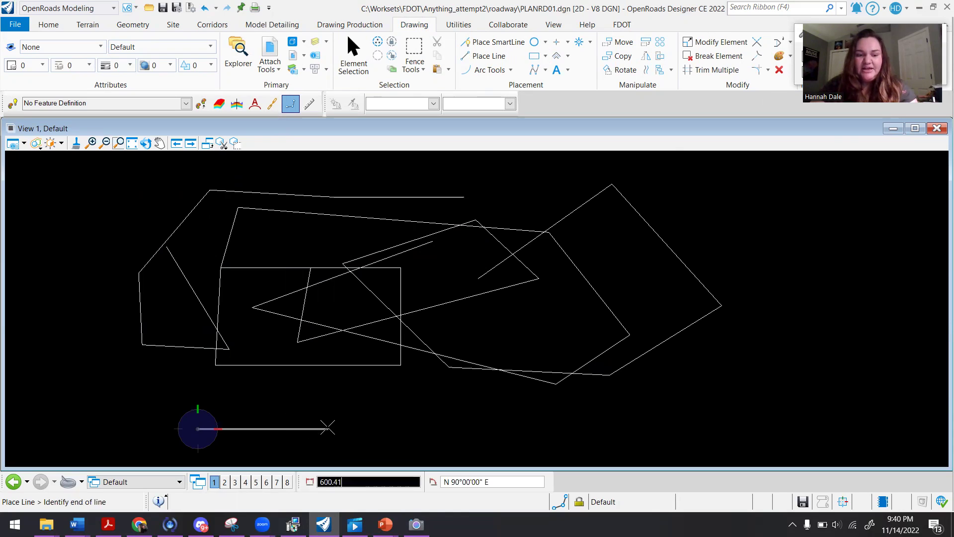
click(318, 428)
click(523, 426)
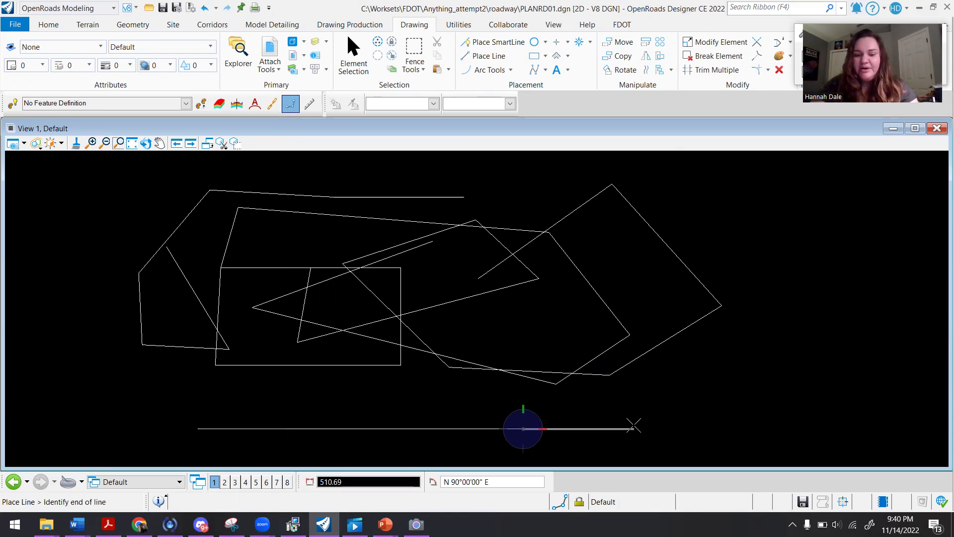
right_click(546, 397)
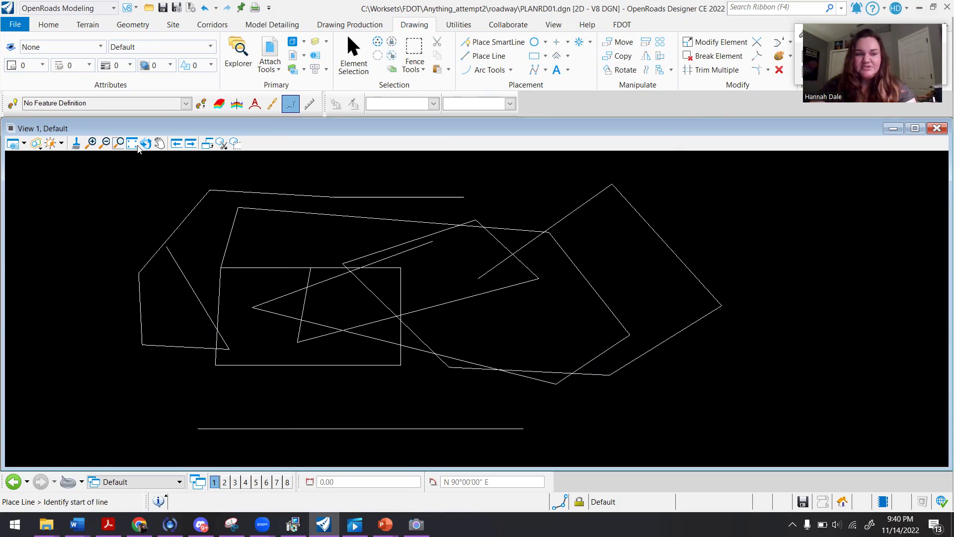
Step: Save the file and delete all the practice lines in the view
click(354, 54)
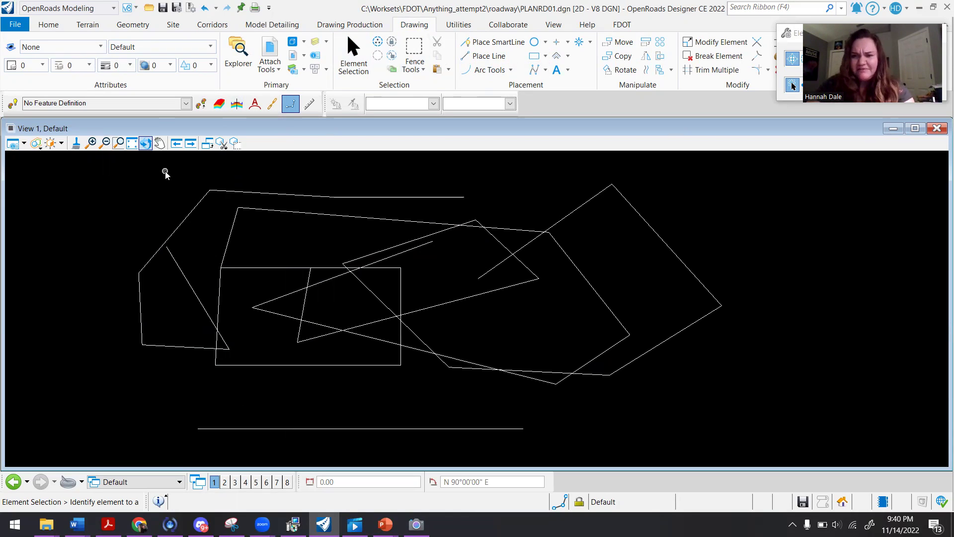
key(ctrl+s)
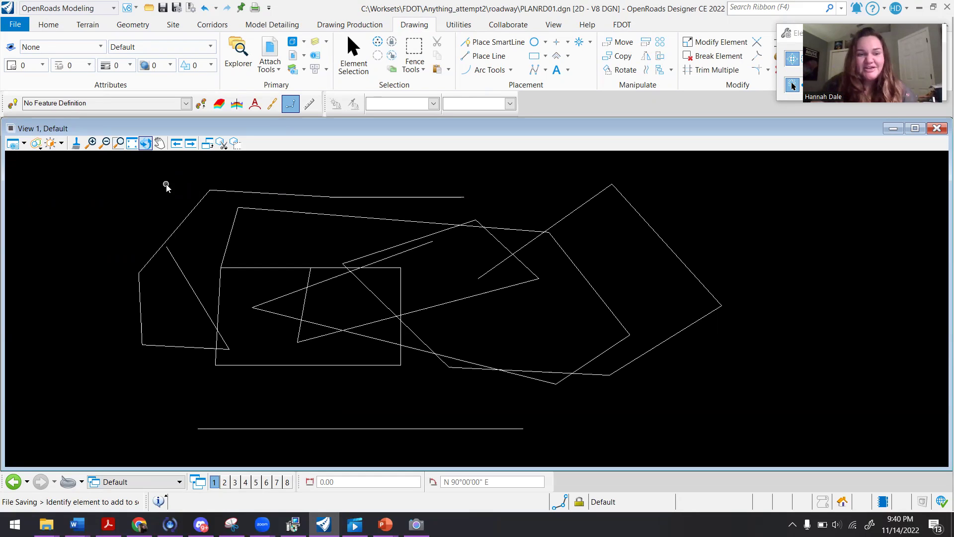
drag(114, 163, 726, 445)
key(Delete)
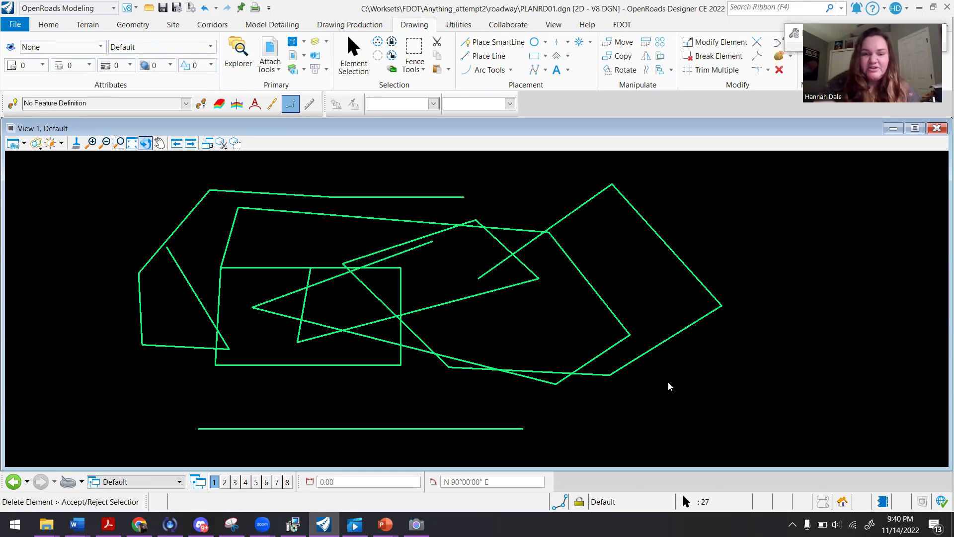
click(669, 386)
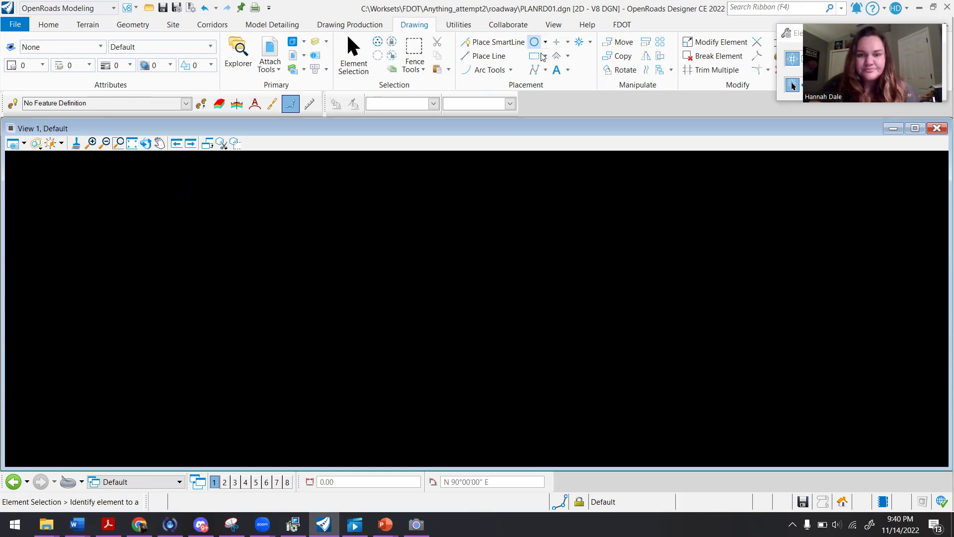
Step: Draw a single horizontal line about 1095 long at N 90°00'00" E in the empty view
click(487, 56)
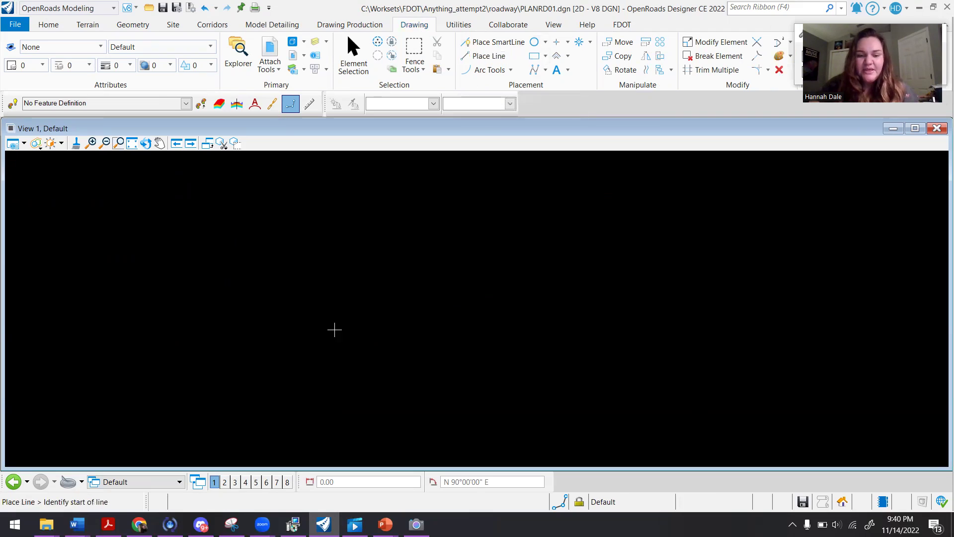
shift+right_click(428, 189)
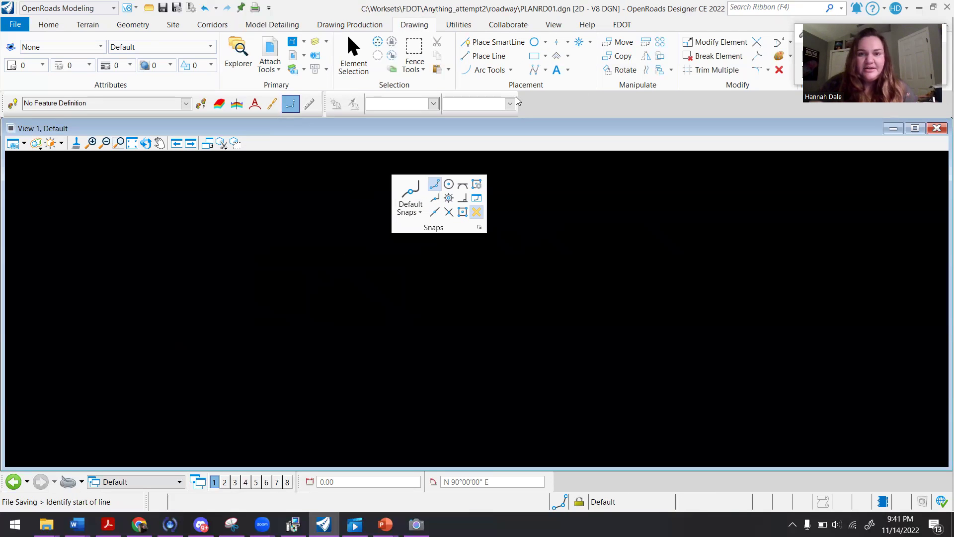
click(484, 55)
click(238, 318)
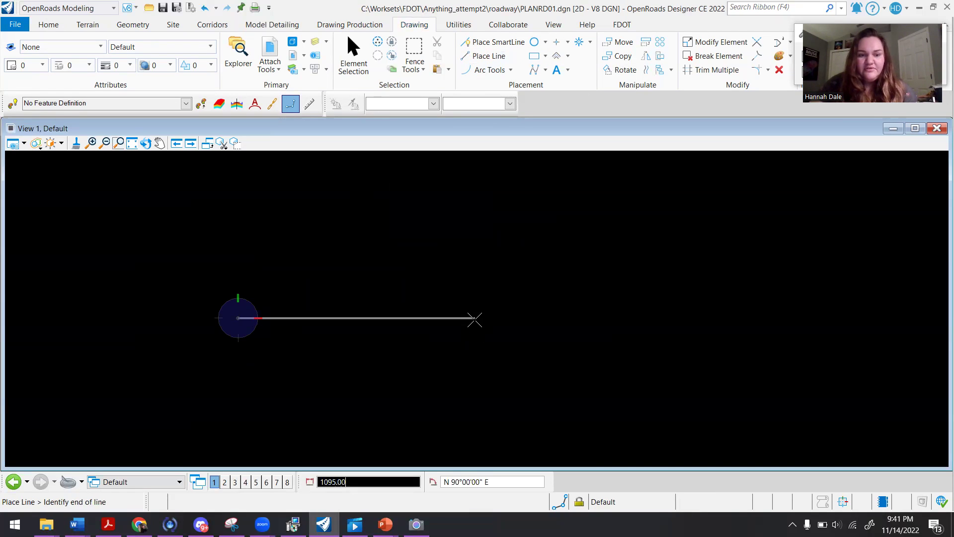
click(475, 319)
key(Escape)
scroll(310, 320, up, 2)
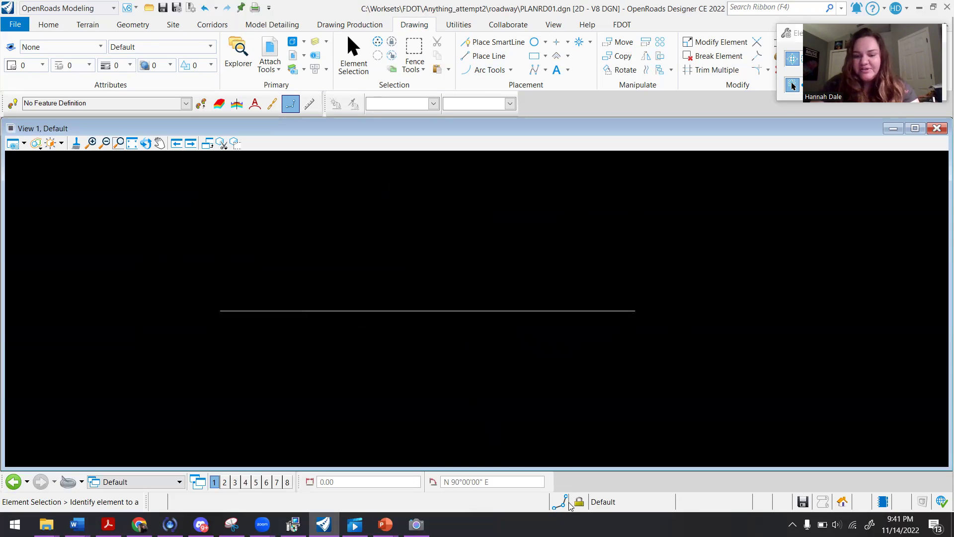
Step: Draw a vertical line upward from the horizontal line's right end, snapping its start to the endpoint
click(487, 55)
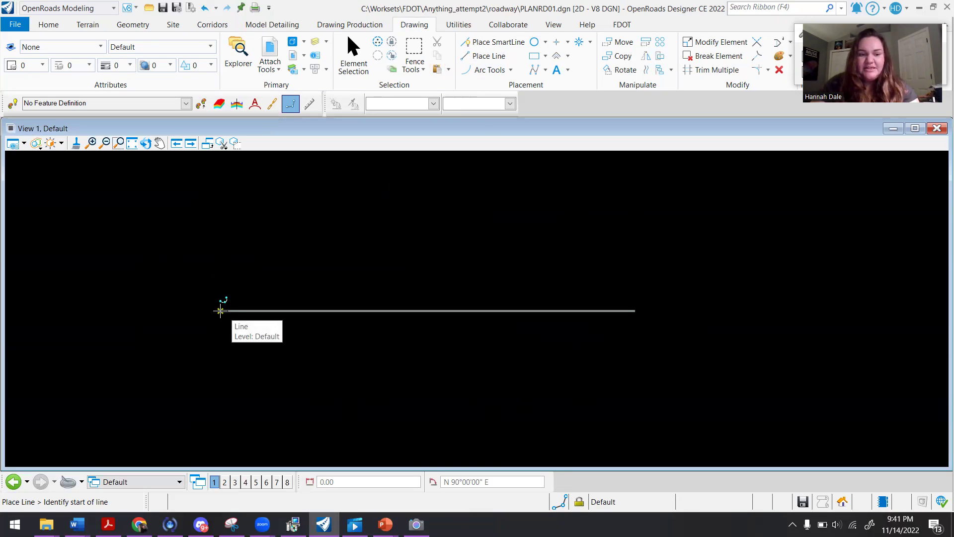
scroll(221, 304, up, 2)
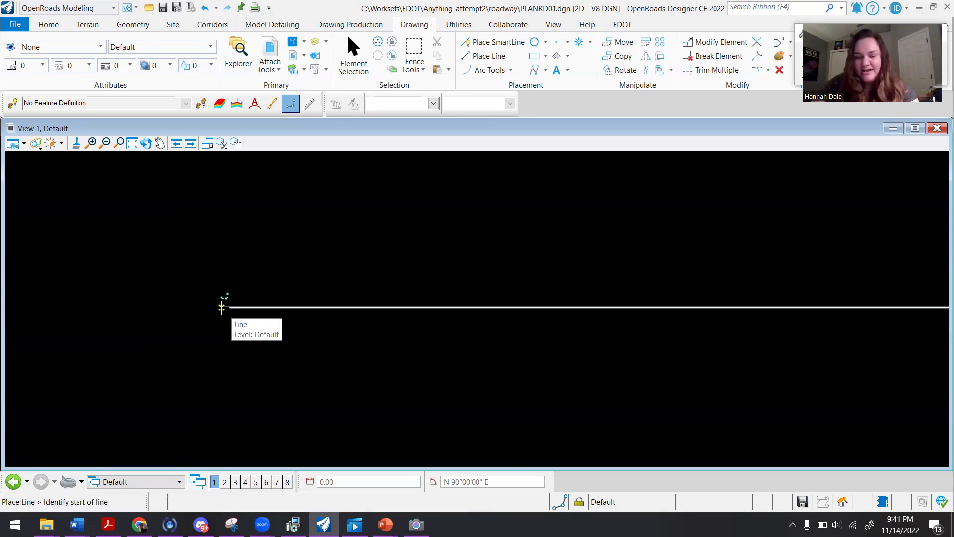
scroll(368, 345, down, 3)
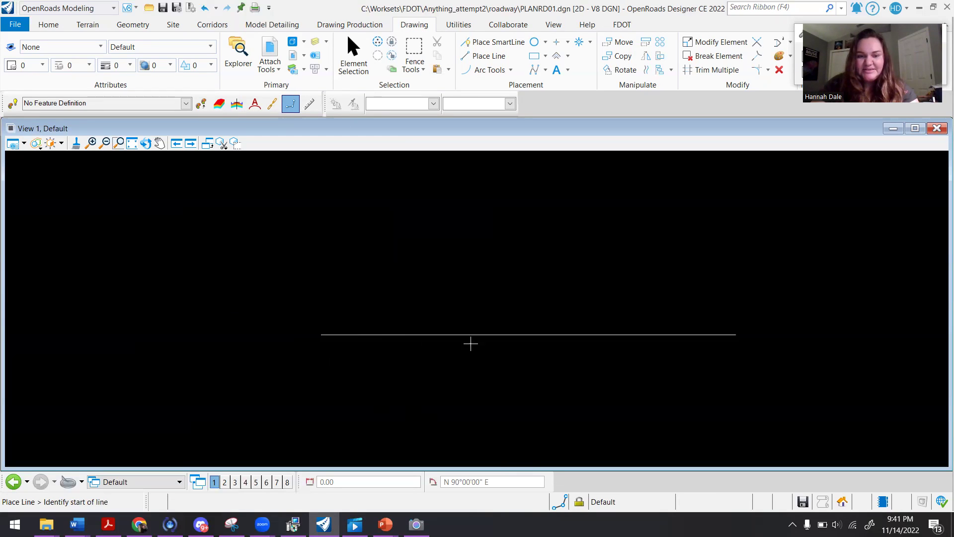
click(735, 335)
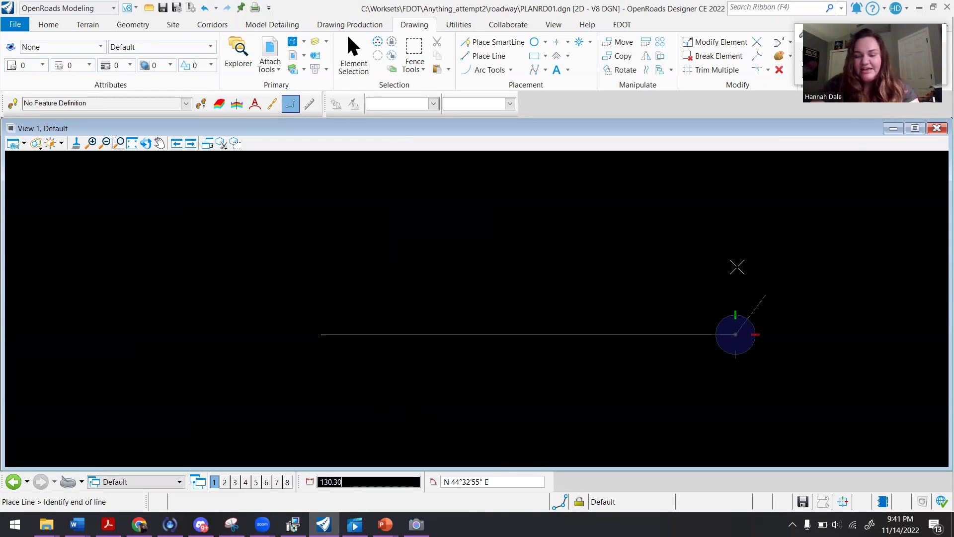
click(735, 229)
right_click(660, 341)
Step: Draw a second vertical line upward from an unsnapped point on the horizontal line and delete it
click(653, 334)
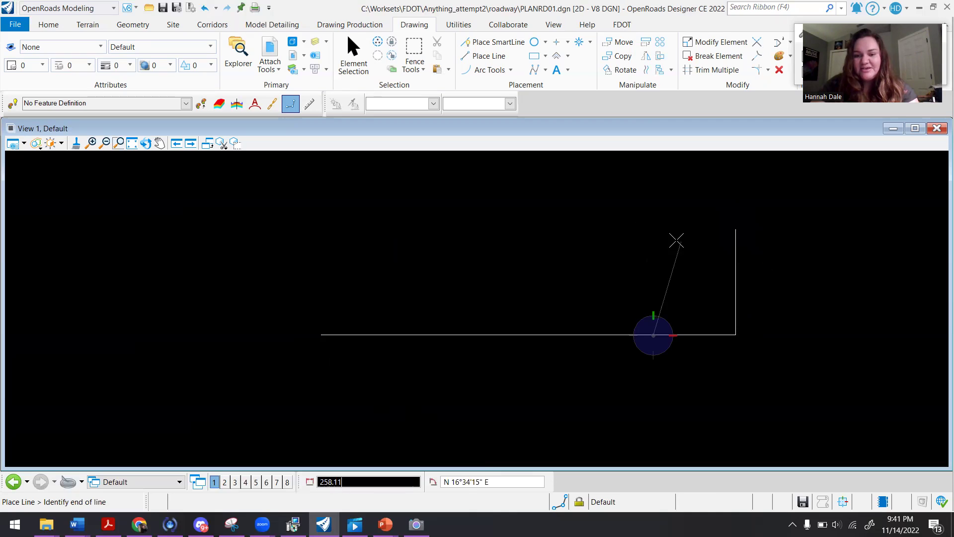
click(653, 236)
right_click(726, 303)
scroll(625, 334, up, 5)
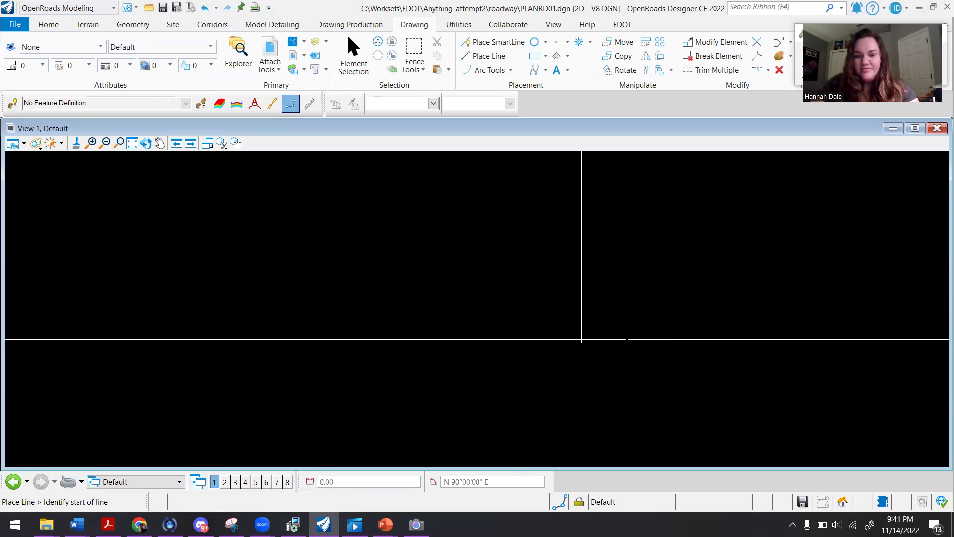
scroll(633, 326, down, 4)
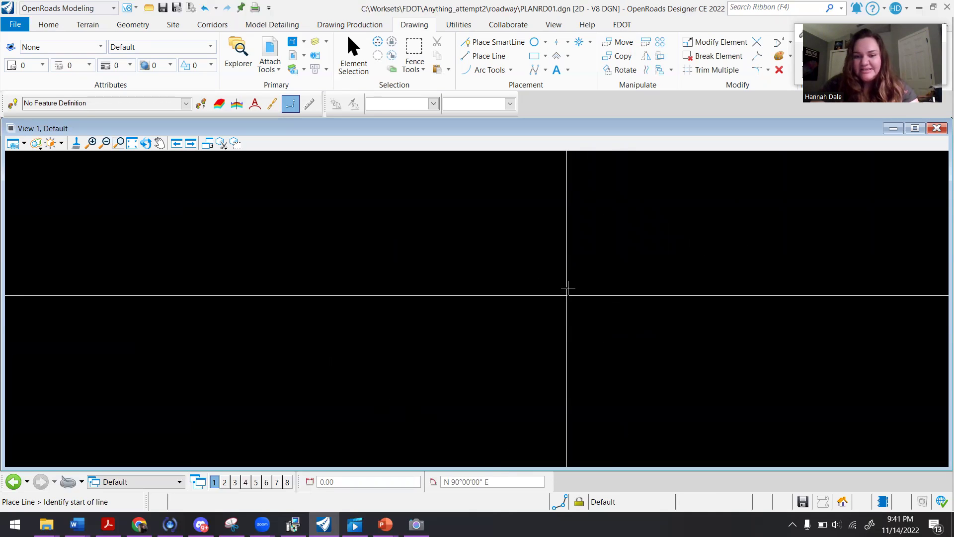
scroll(592, 332, up, 5)
scroll(543, 351, down, 5)
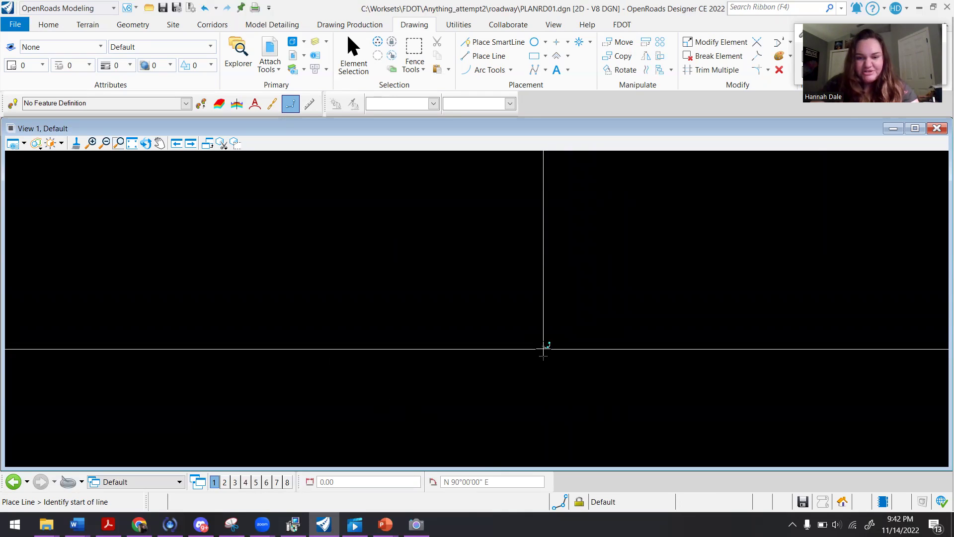
click(778, 69)
click(544, 271)
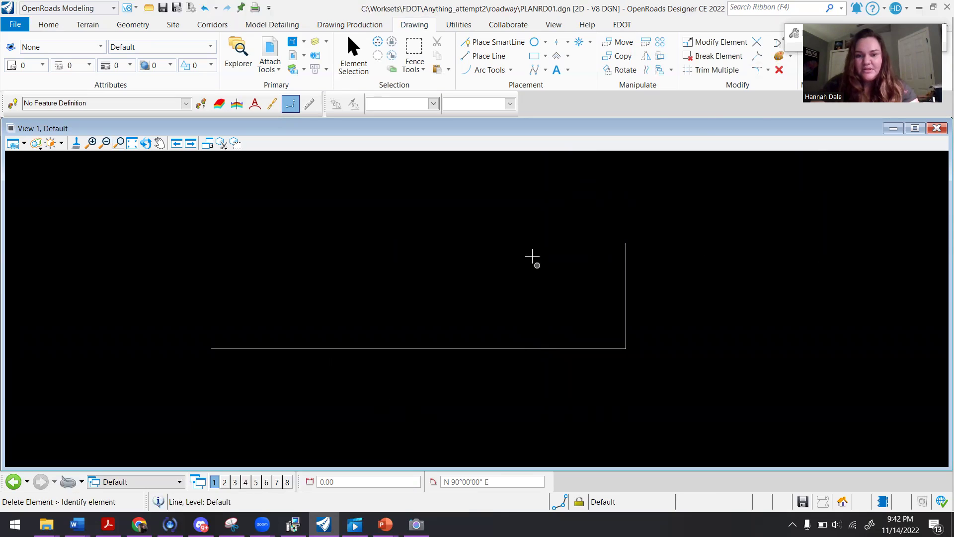
Step: Display the available snap modes while the Copy command is active, and save the file
click(490, 56)
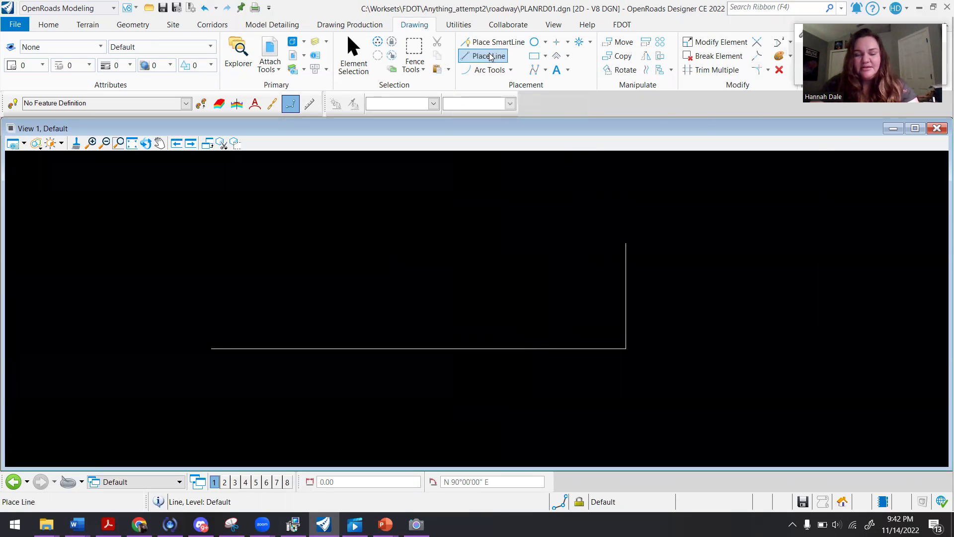
click(612, 58)
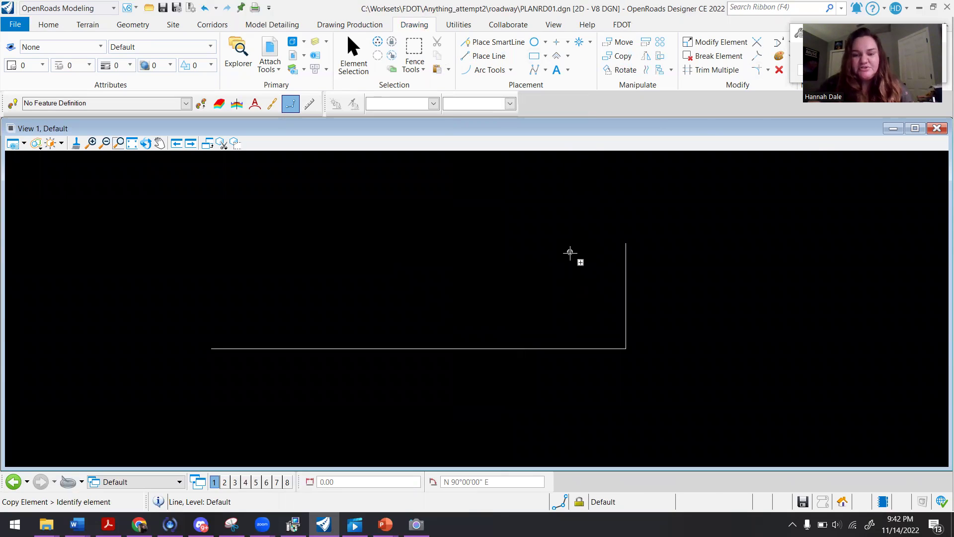
click(565, 503)
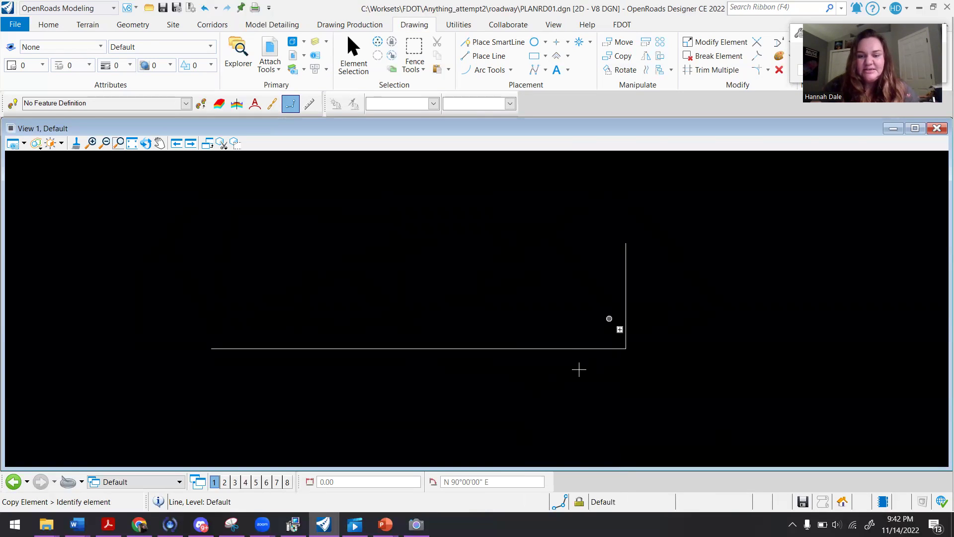
click(569, 501)
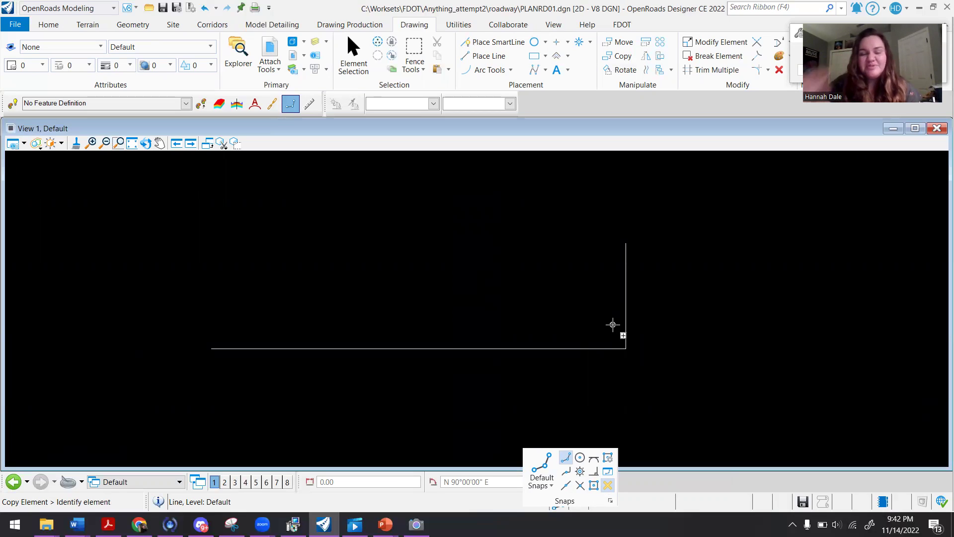
key(ctrl+s)
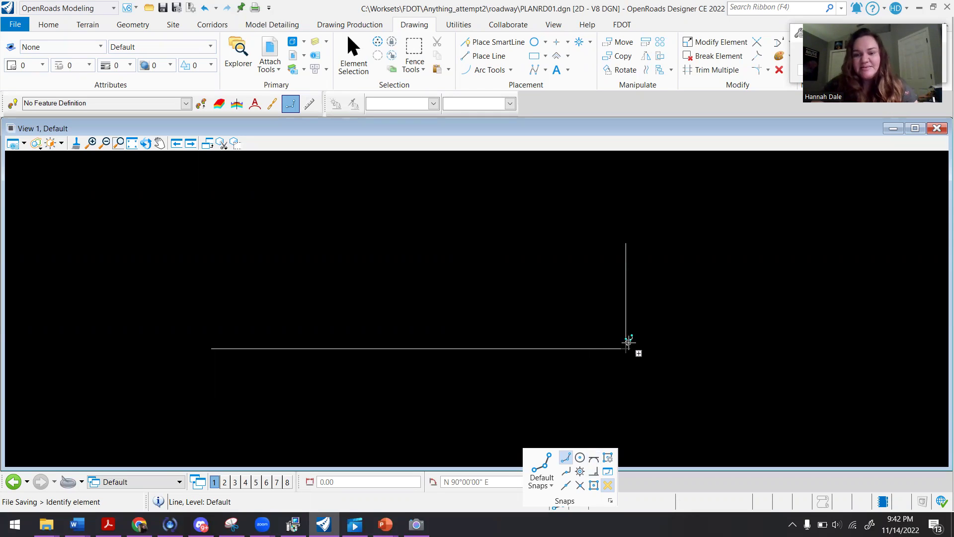
click(497, 500)
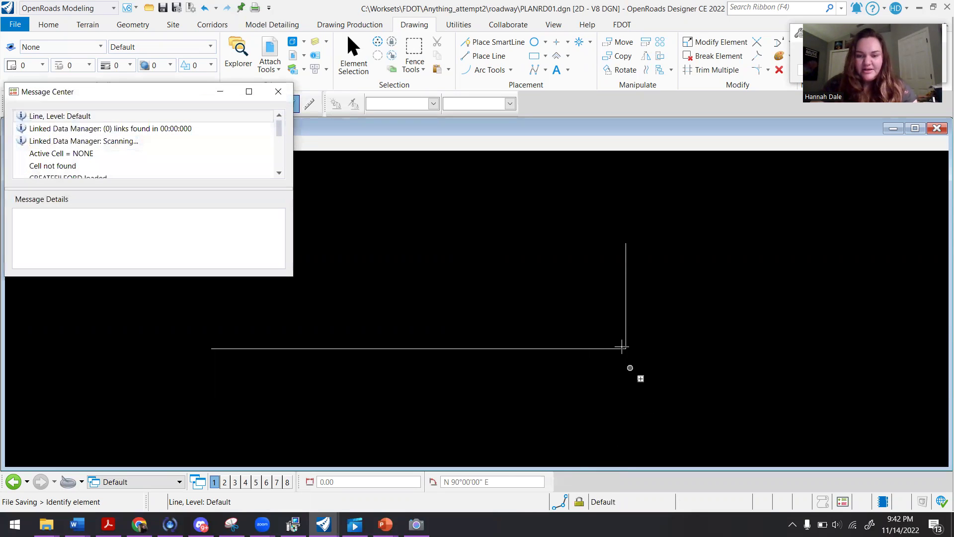
click(224, 92)
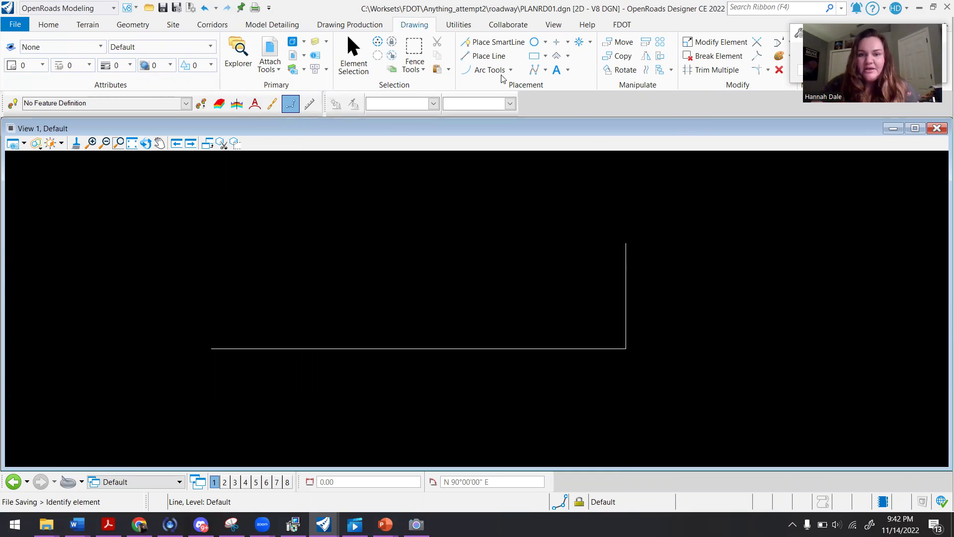
click(623, 55)
click(621, 42)
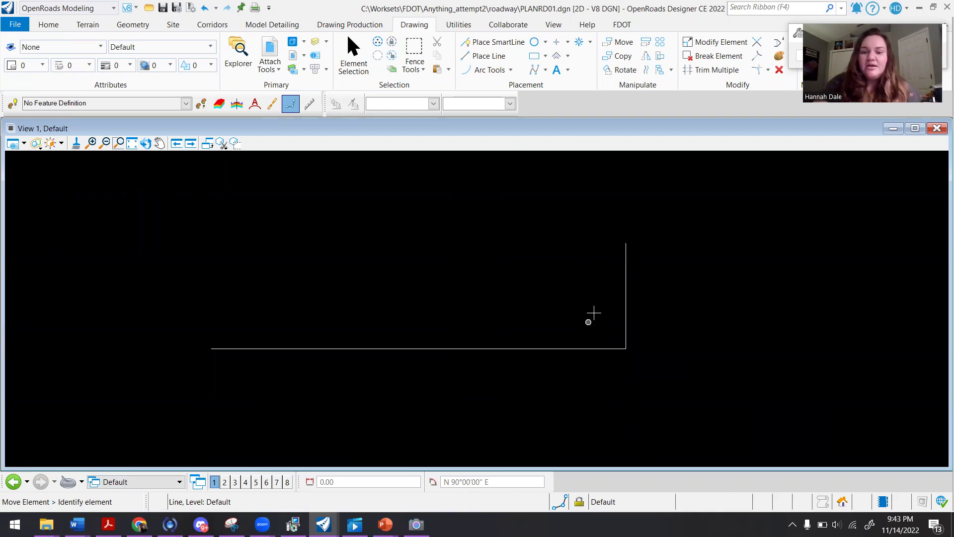
click(354, 54)
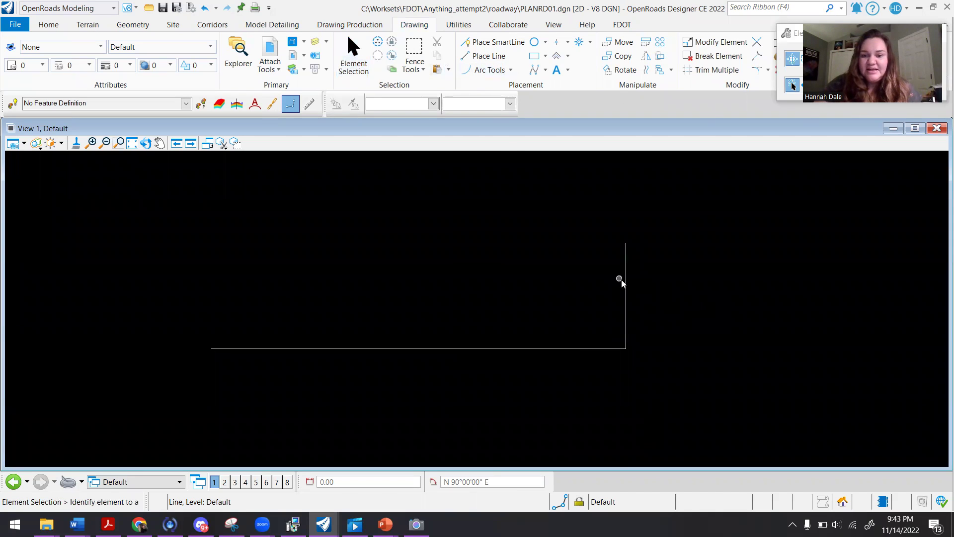
click(626, 315)
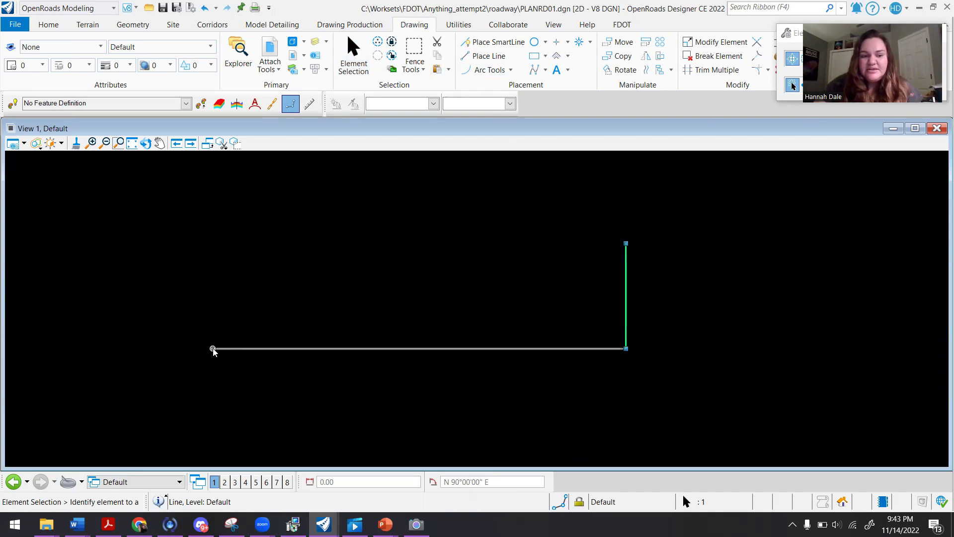
click(618, 42)
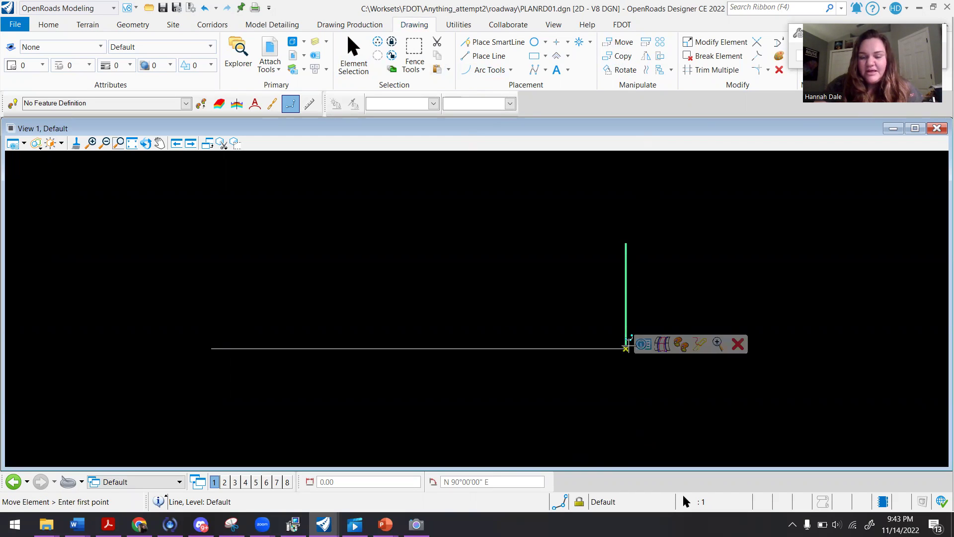
click(370, 64)
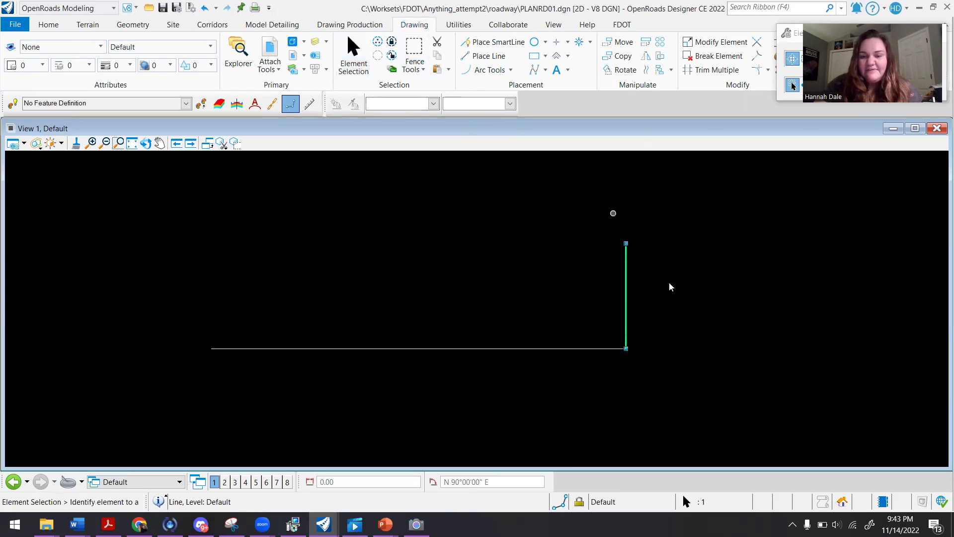
click(630, 273)
click(627, 270)
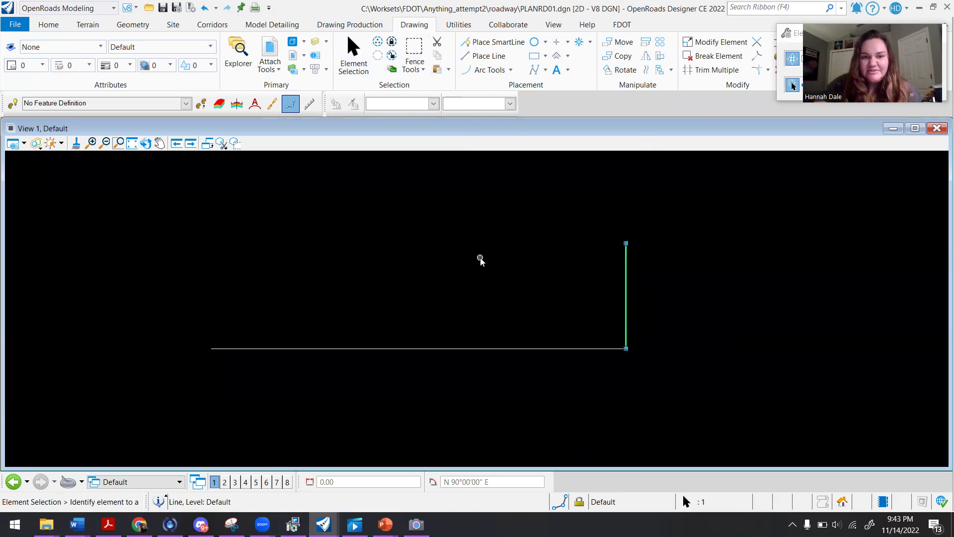
click(620, 42)
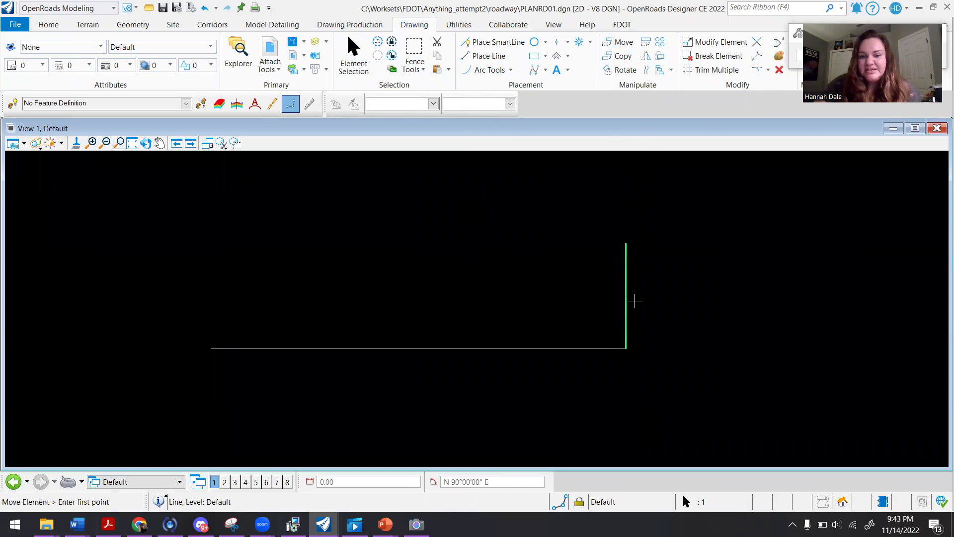
key(Escape)
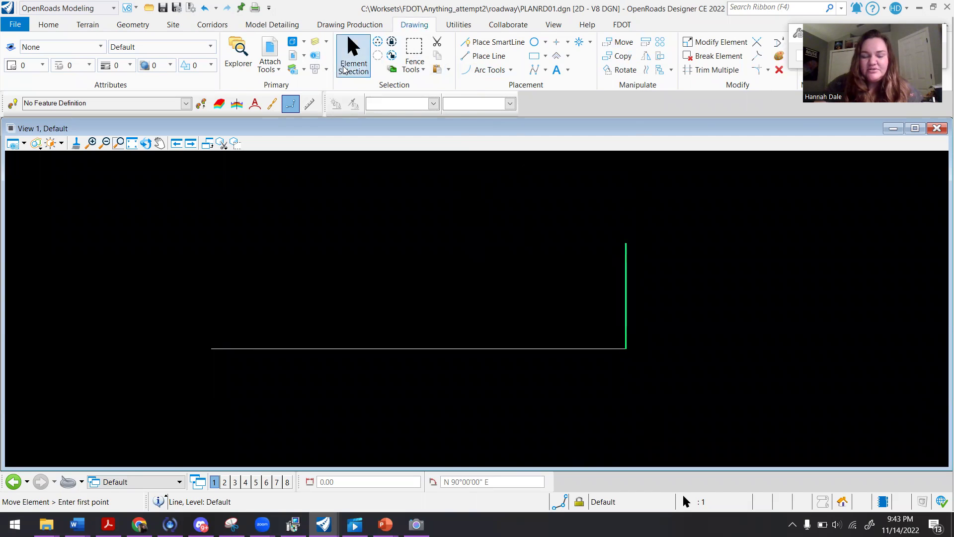
click(627, 271)
click(678, 302)
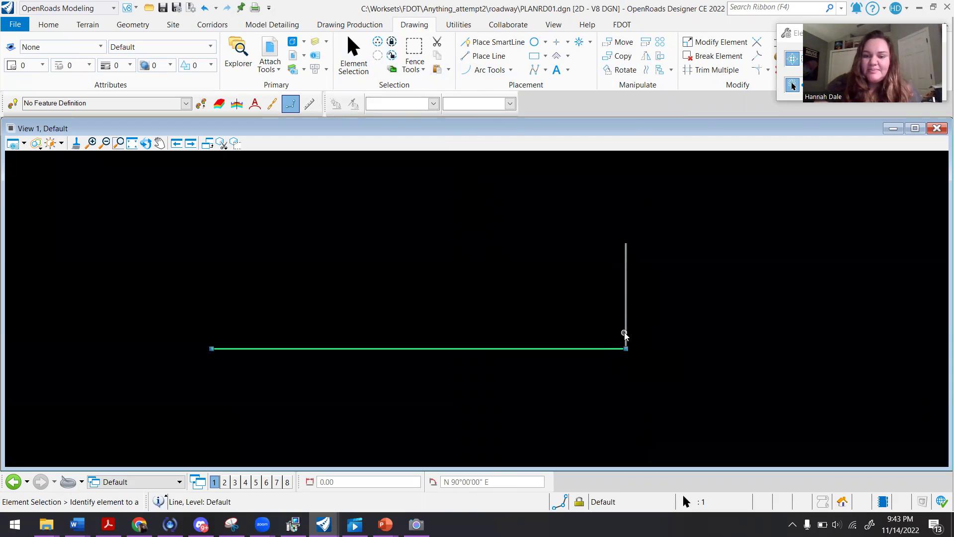
click(620, 42)
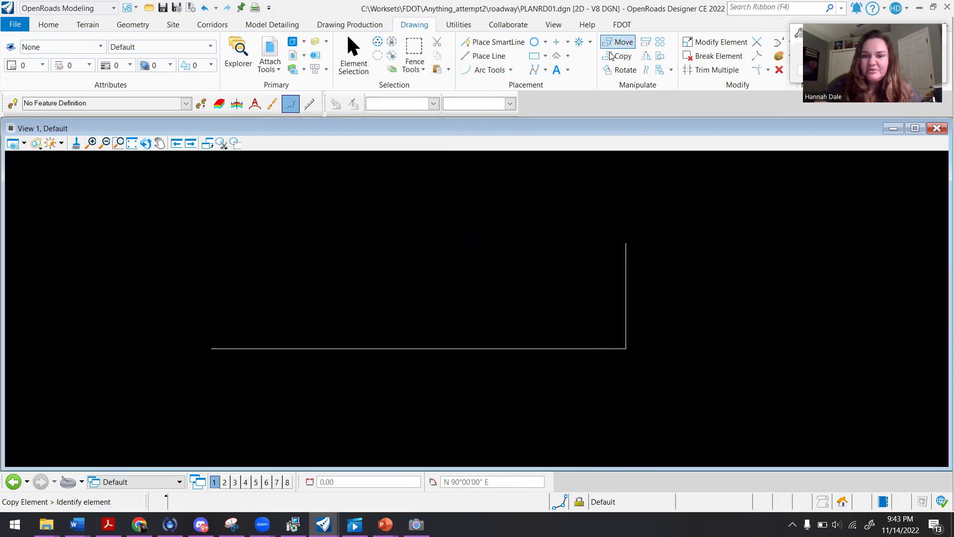
click(625, 349)
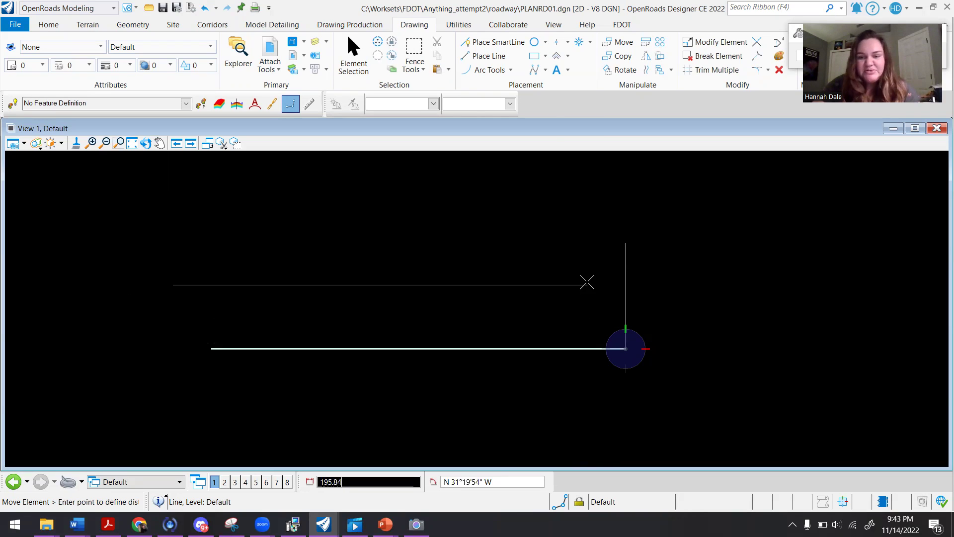
right_click(607, 262)
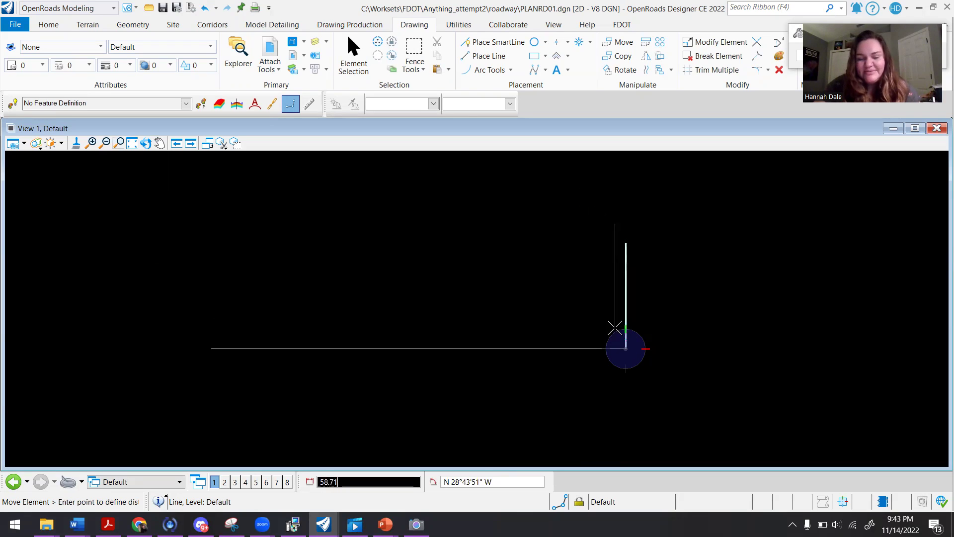
right_click(507, 237)
Step: Move the vertical line from the horizontal line's right endpoint to its left endpoint, snapping to both endpoints
click(353, 54)
click(636, 311)
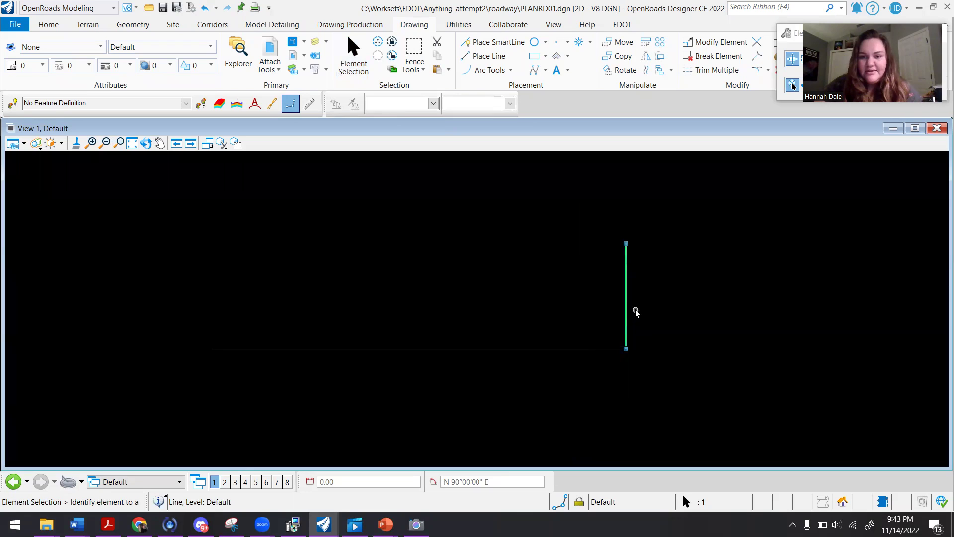
click(619, 42)
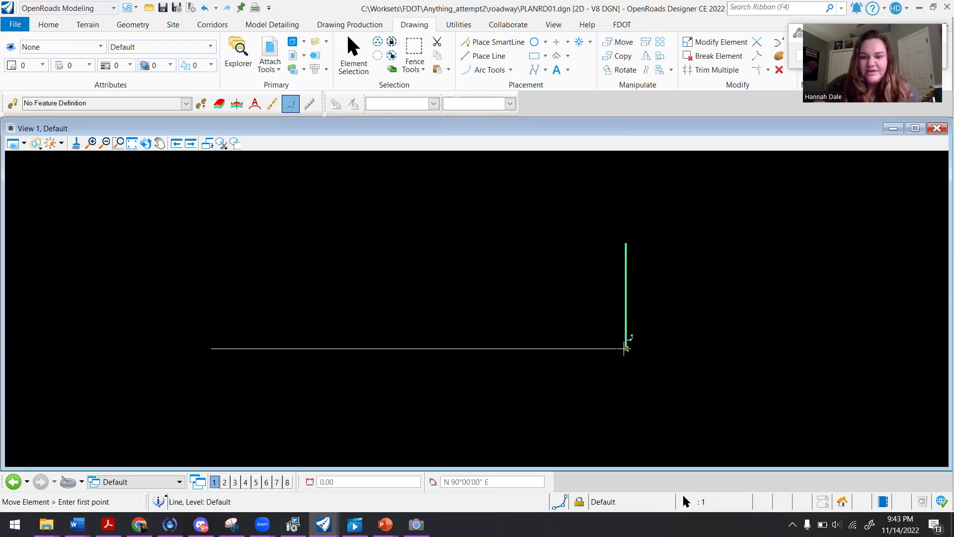
click(625, 347)
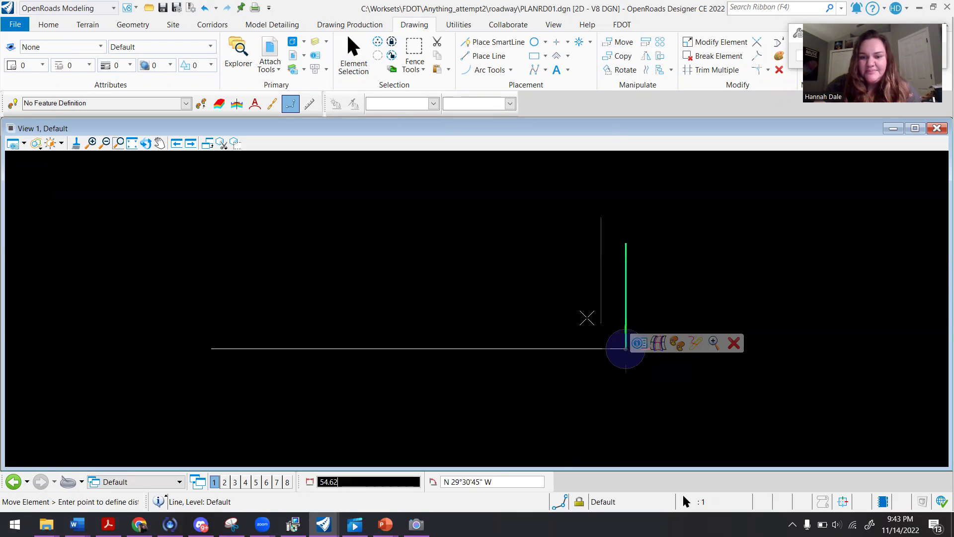
click(211, 348)
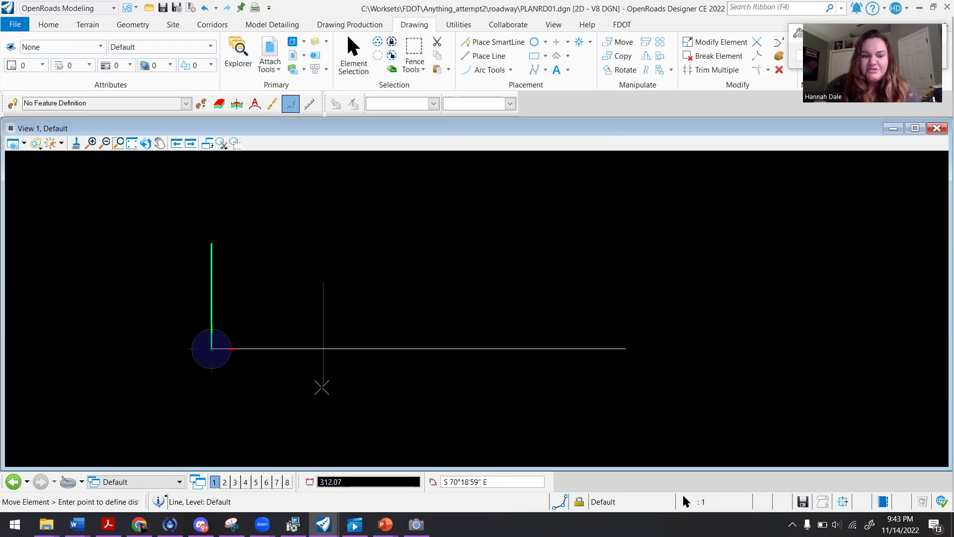
right_click(321, 387)
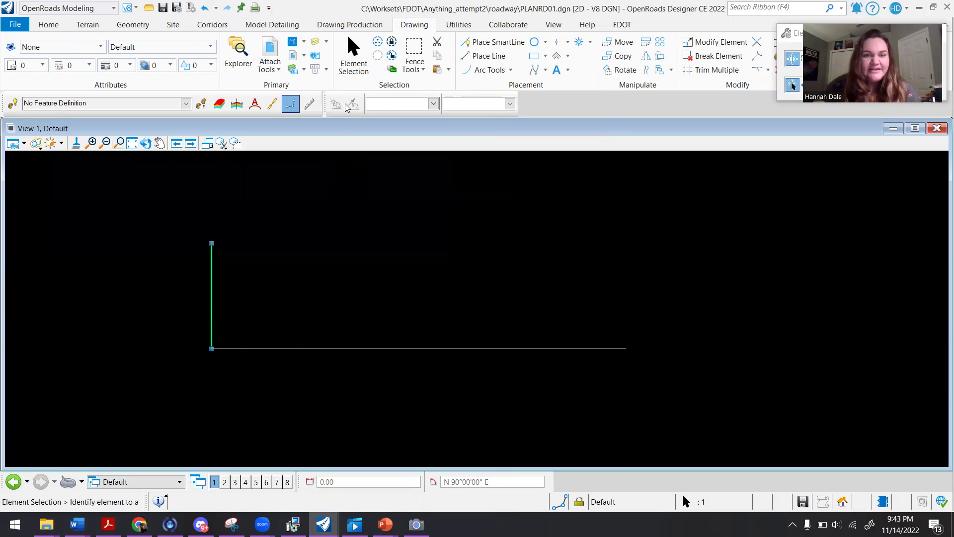
click(378, 270)
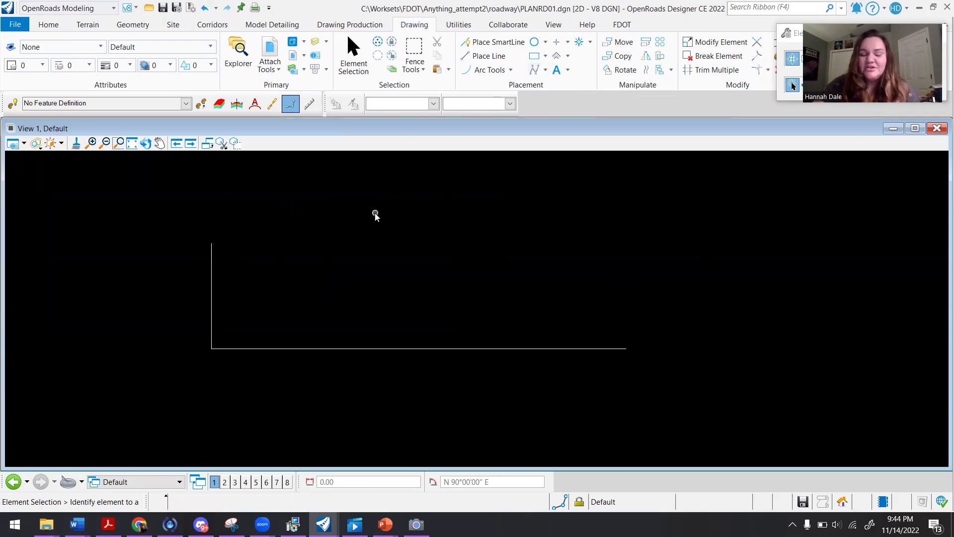
Step: Copy the vertical line from the horizontal line's left endpoint to its right endpoint, keeping the original
click(616, 56)
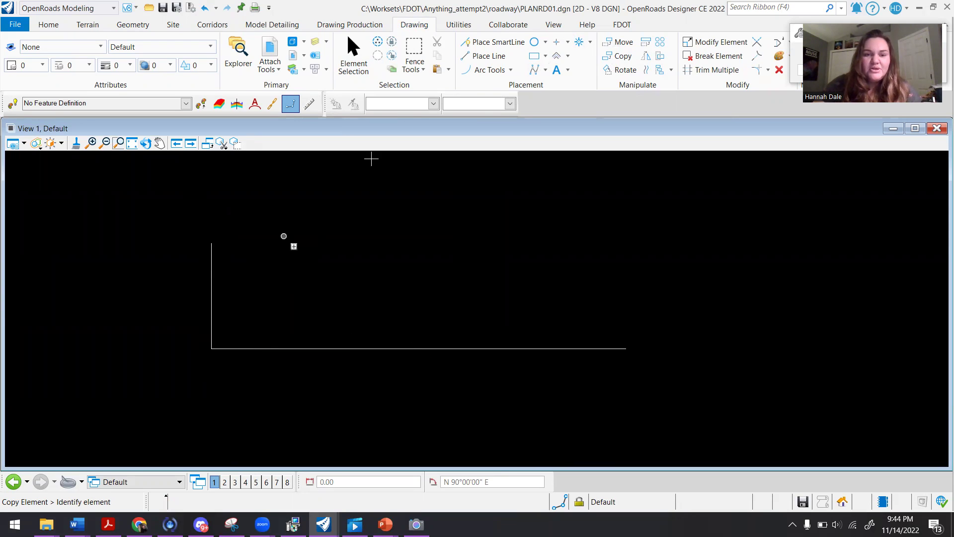
click(353, 55)
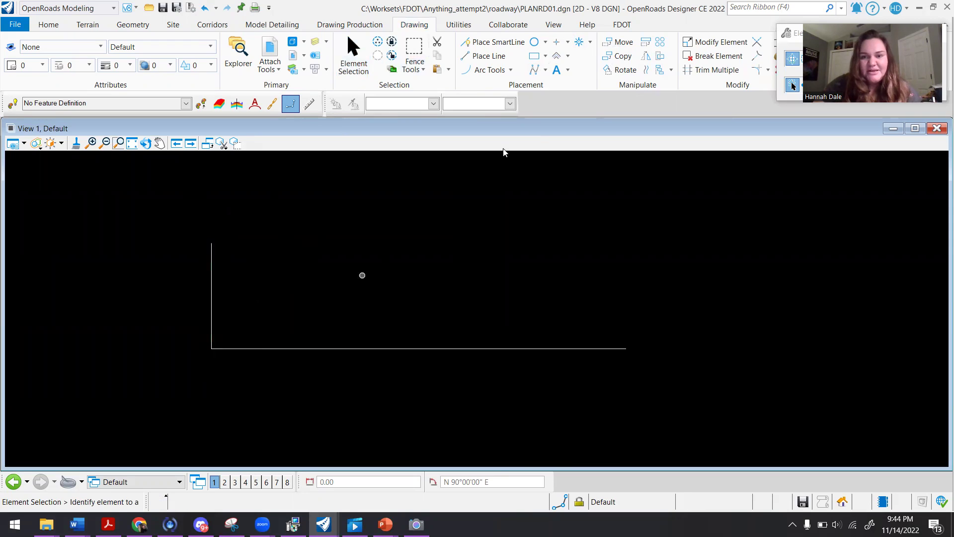
click(615, 57)
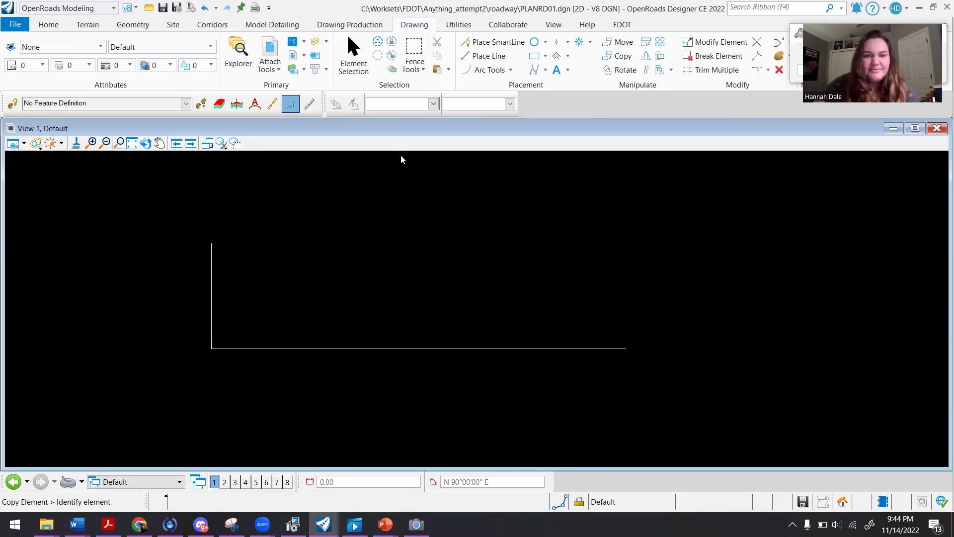
click(211, 348)
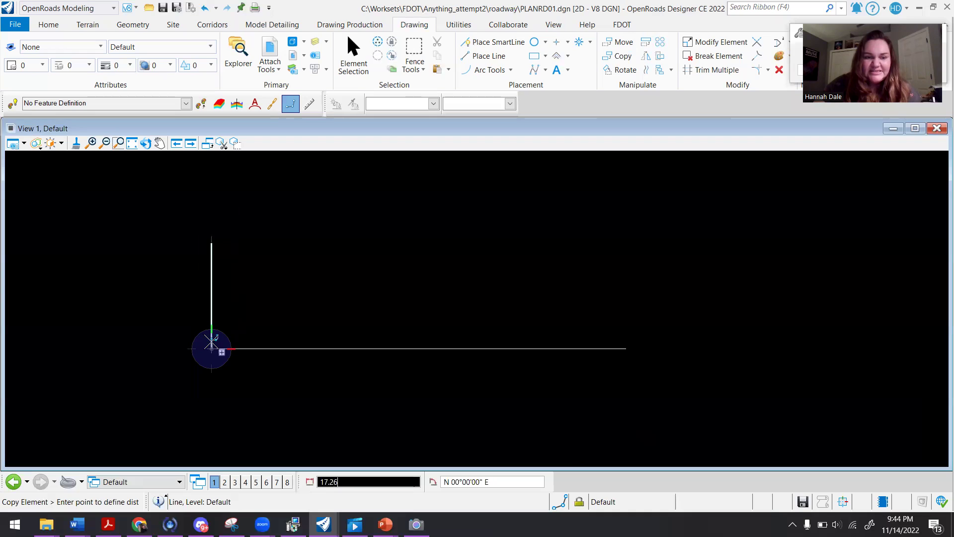
click(626, 348)
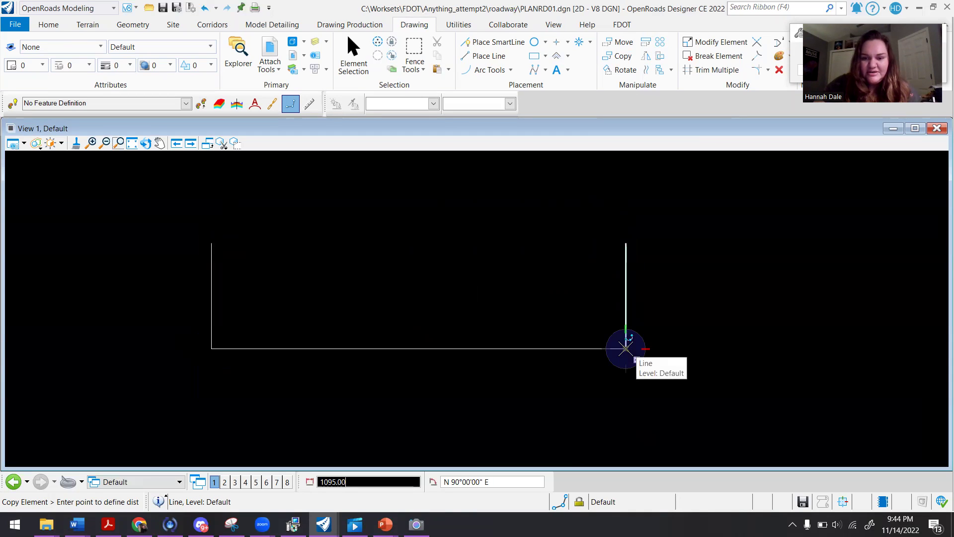
right_click(691, 328)
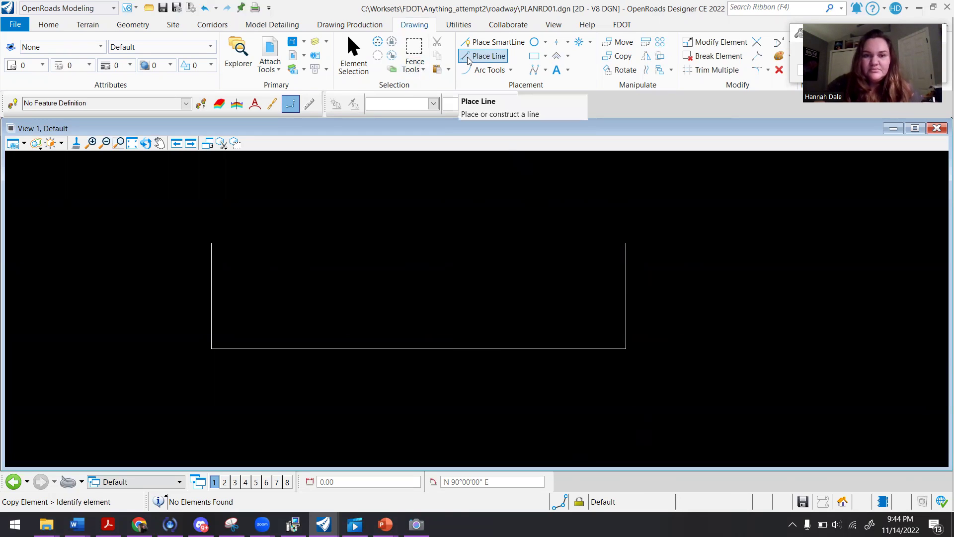
Step: Set the active level to NonPlottingEle_dp
click(141, 54)
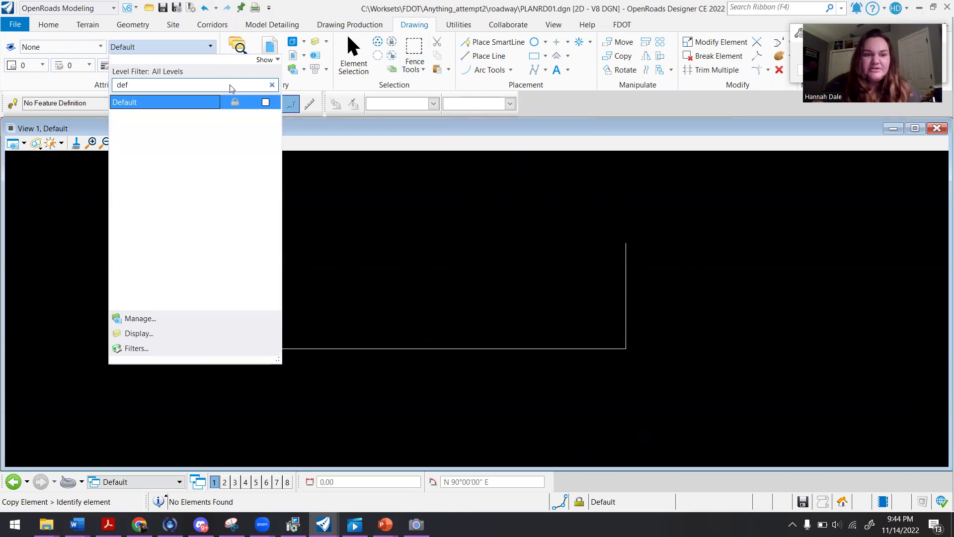
click(273, 84)
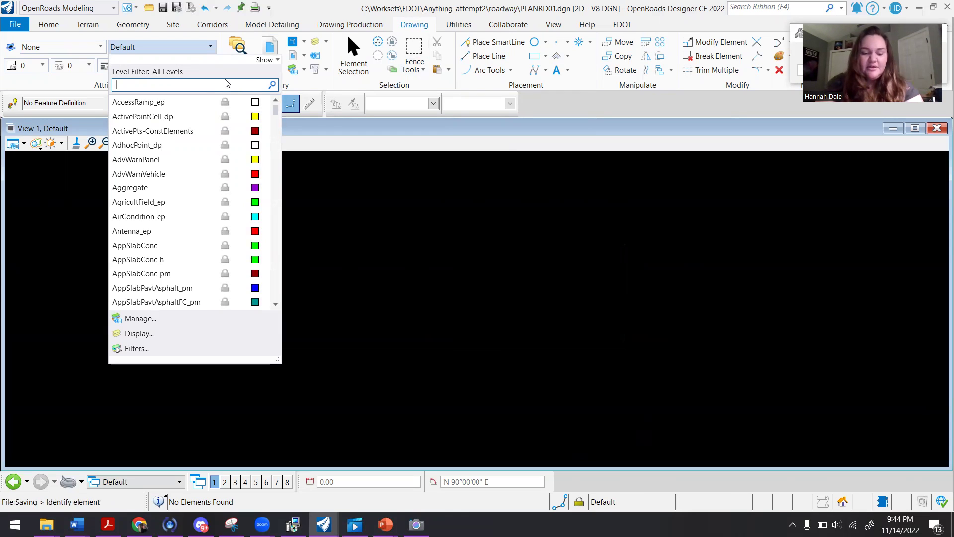
text(non)
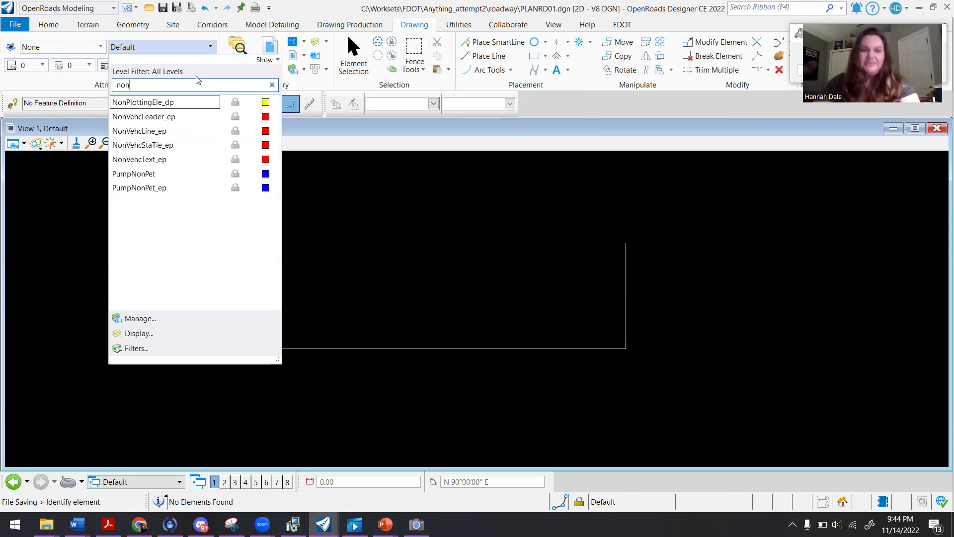
click(130, 102)
Step: Draw a freehand chain of eight connected lines between the vertical lines, starting at the left vertical line's midpoint
click(489, 56)
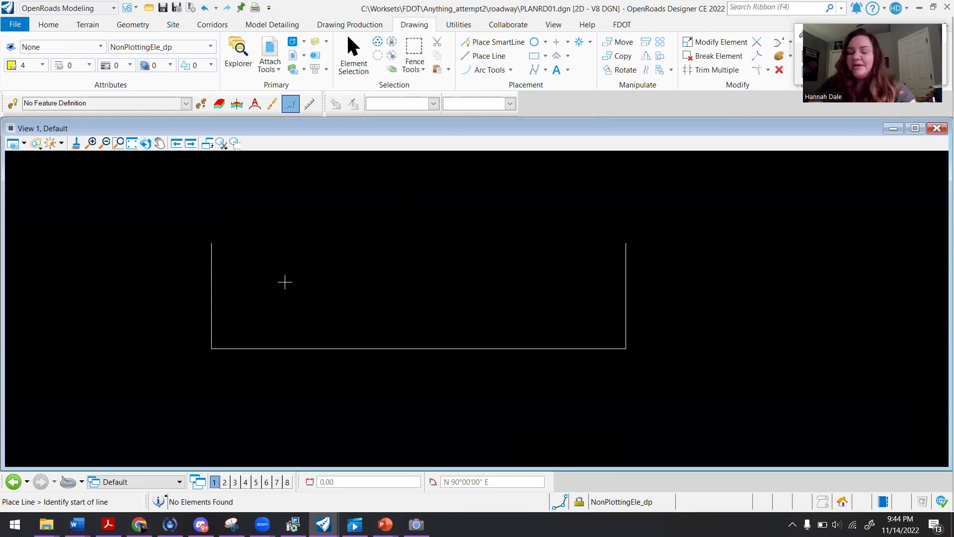
click(212, 296)
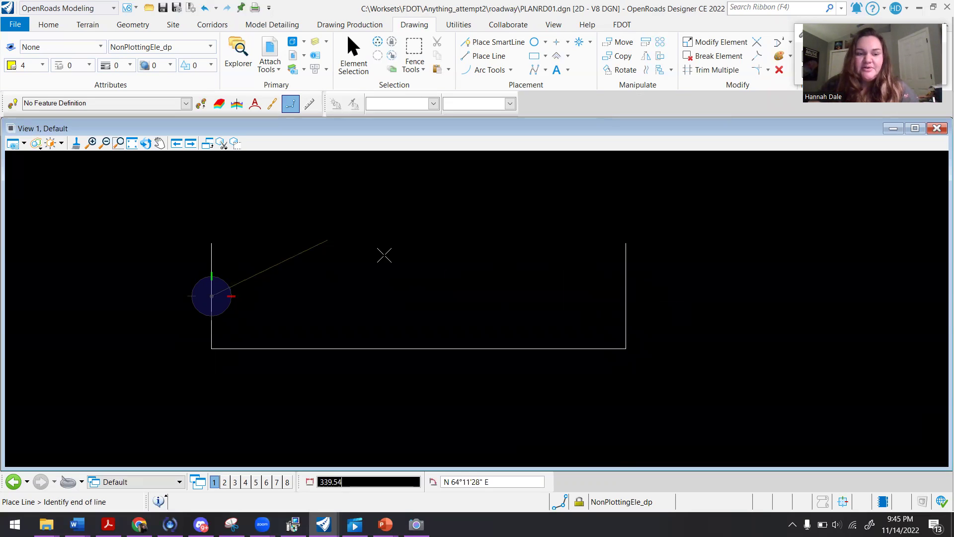
click(376, 208)
click(452, 299)
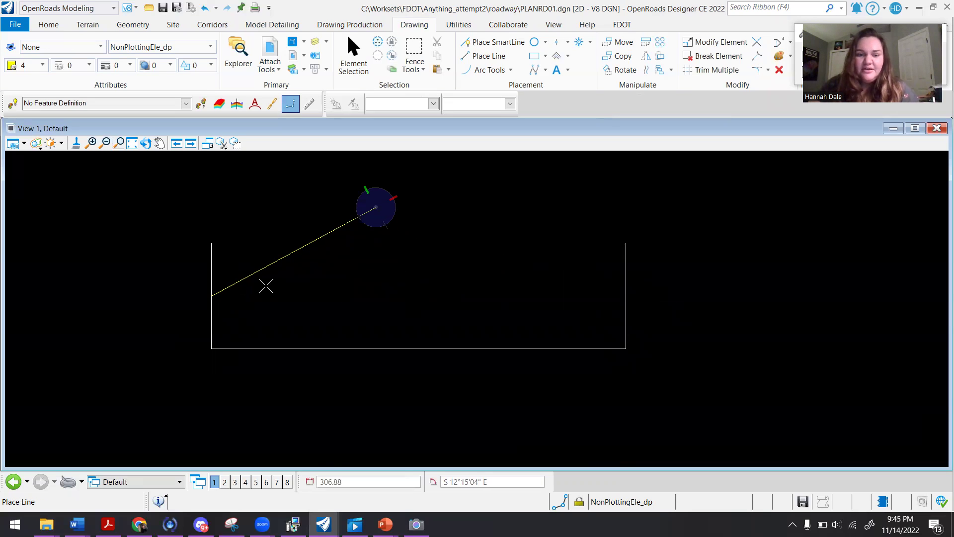
click(267, 286)
click(296, 221)
click(476, 212)
click(509, 227)
click(442, 324)
click(364, 269)
right_click(428, 273)
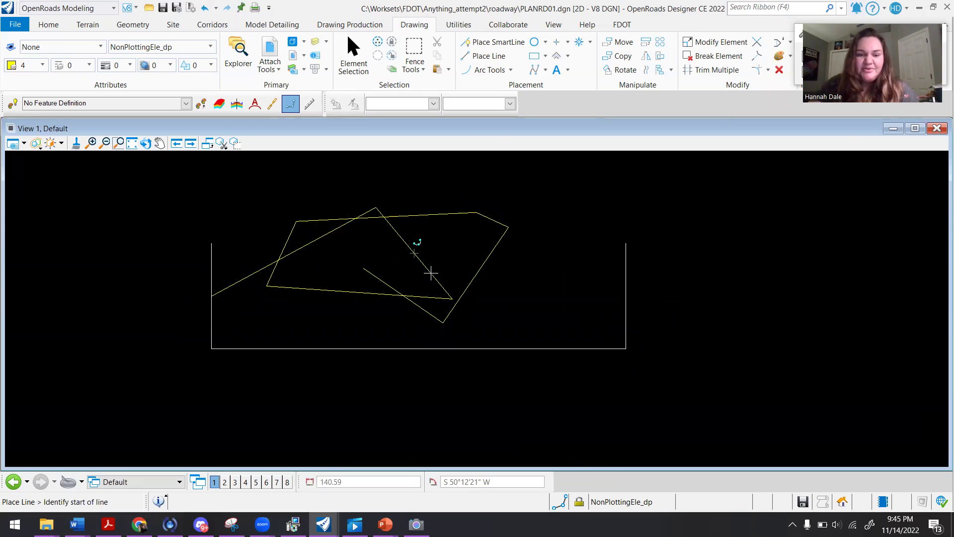
Step: Select all eight freehand lines together and delete them
click(779, 70)
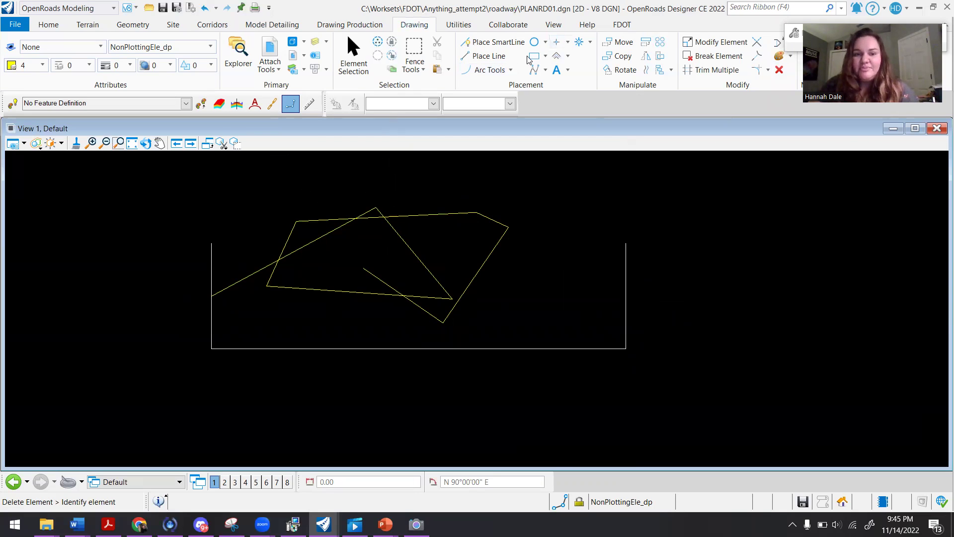
click(366, 69)
drag(479, 330, 286, 195)
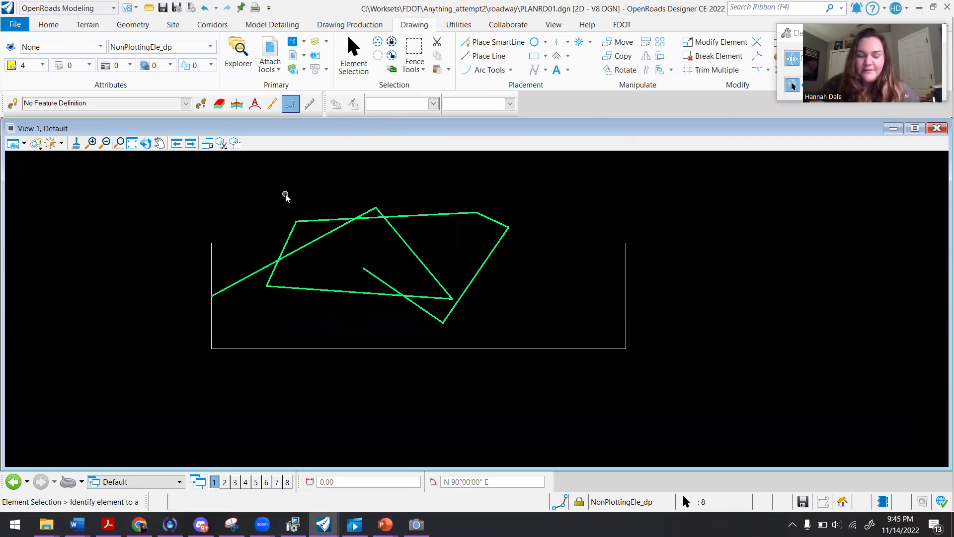
key(Delete)
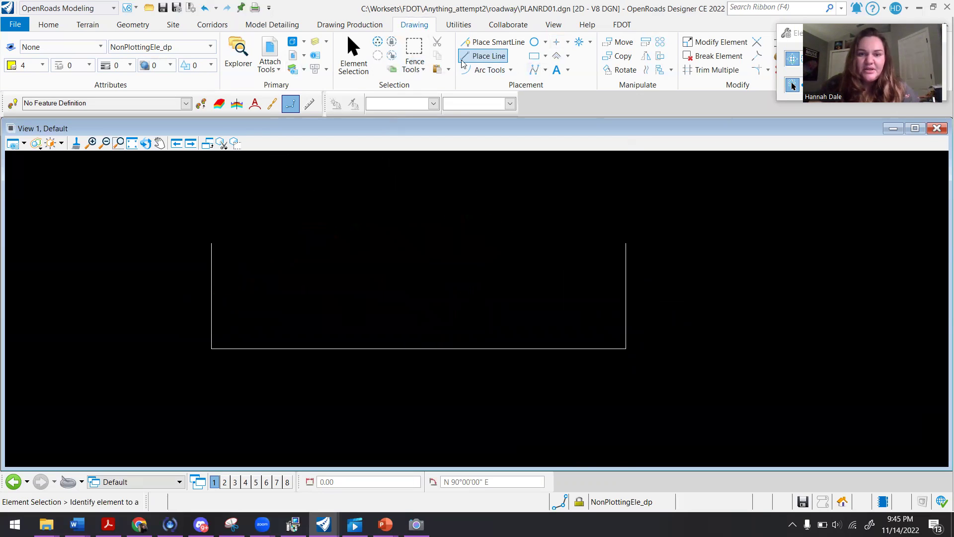
Step: Draw a horizontal line from the left vertical line's midpoint to the right vertical line's midpoint
click(489, 56)
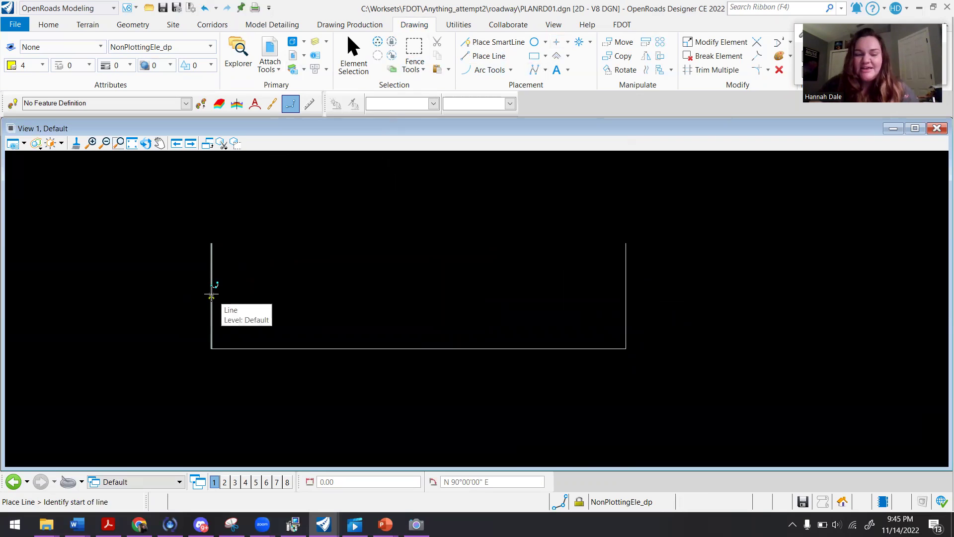
click(211, 296)
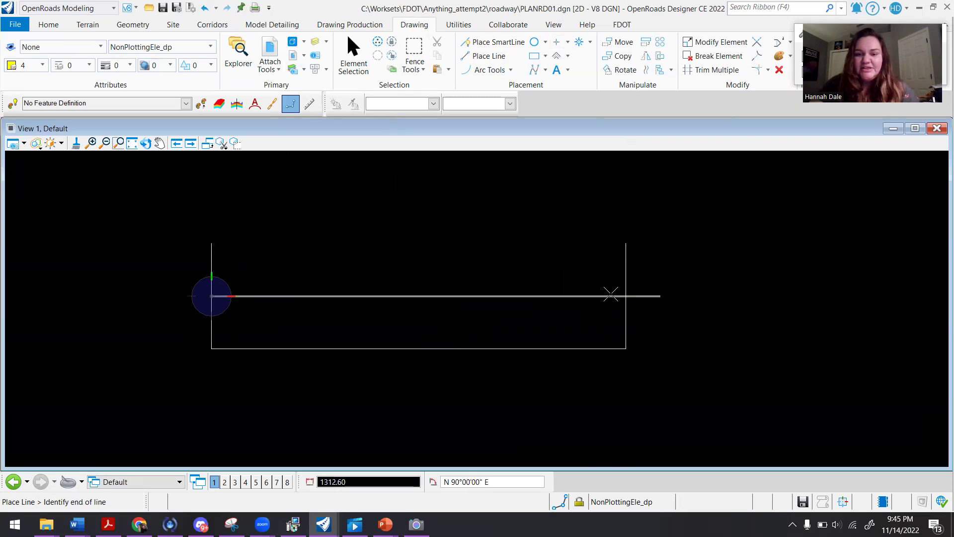
click(626, 296)
right_click(699, 257)
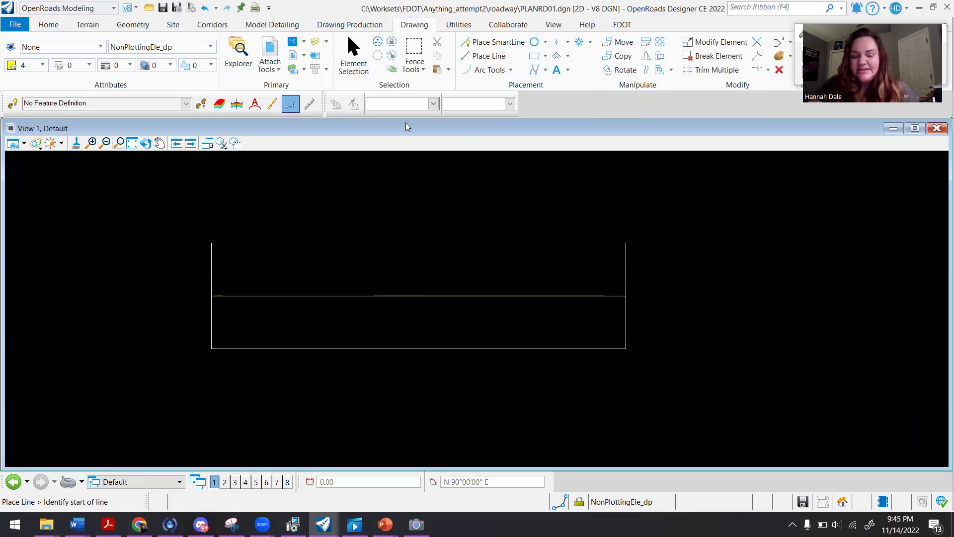
click(354, 55)
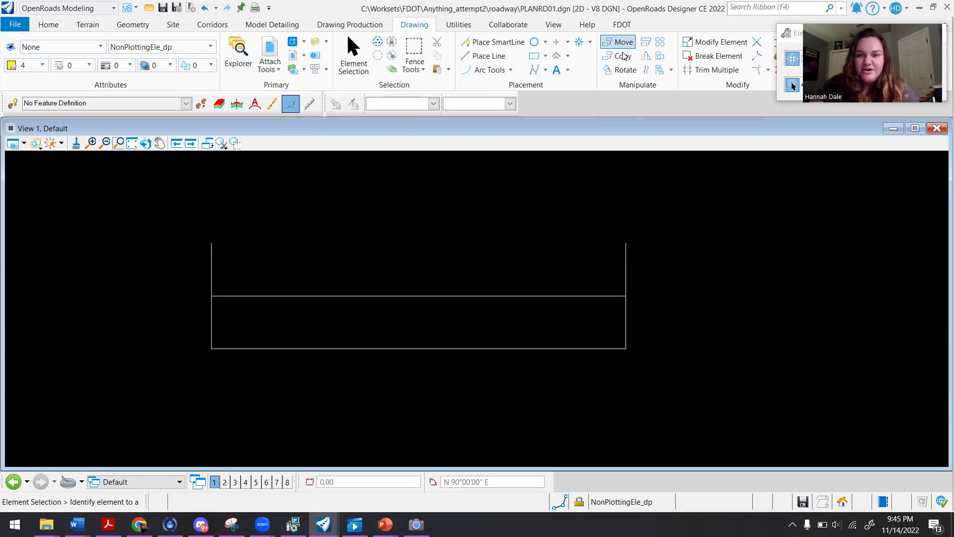
Step: Try to mirror the bottom line horizontally about the middle line without making a copy, and undo it
click(647, 70)
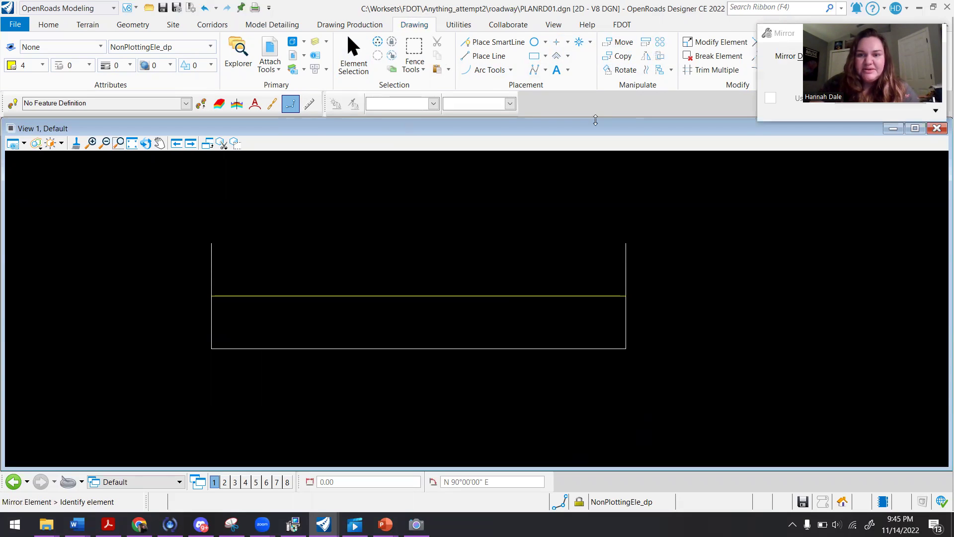
click(418, 348)
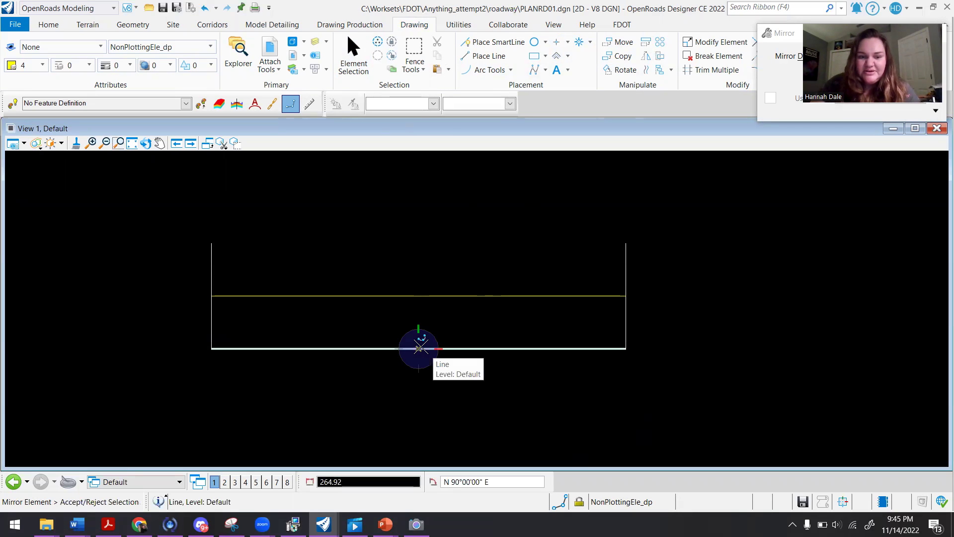
click(419, 296)
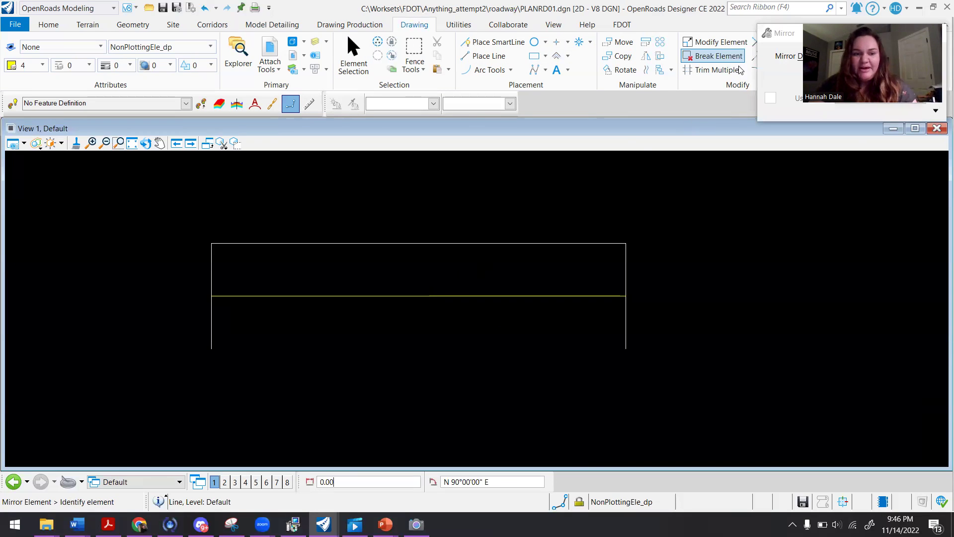
key(ctrl+z)
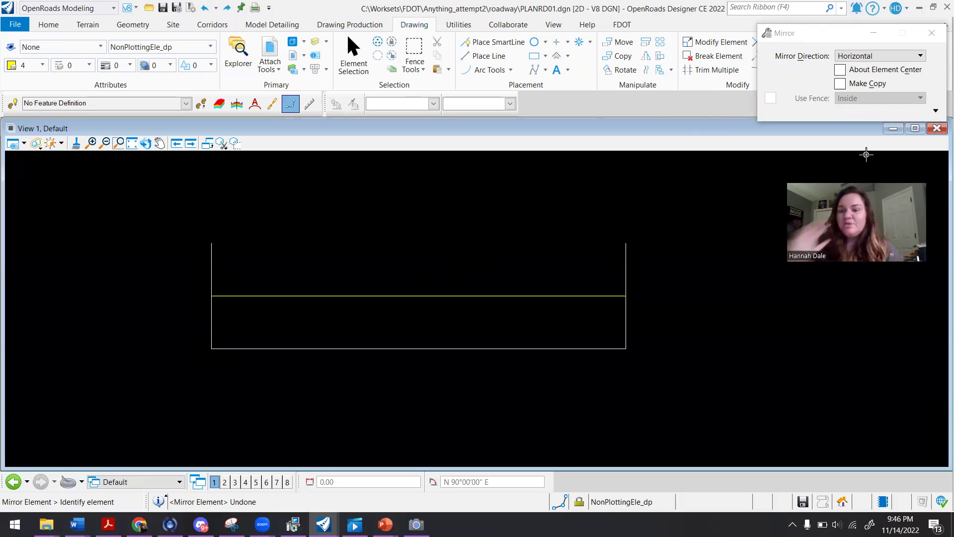
Step: Mirror the bottom line about the middle line with direction Horizontal and Make Copy enabled, closing the rectangle
drag(810, 36, 806, 36)
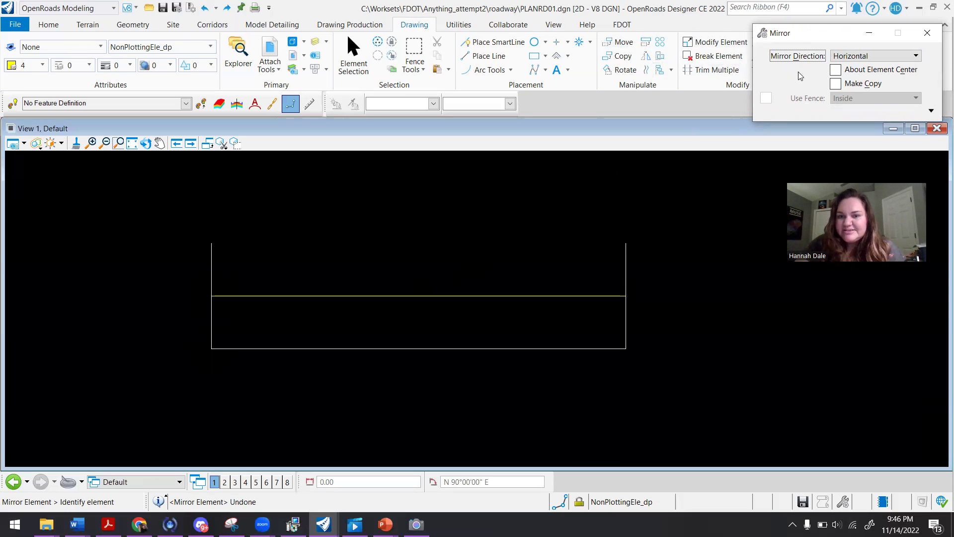
click(835, 84)
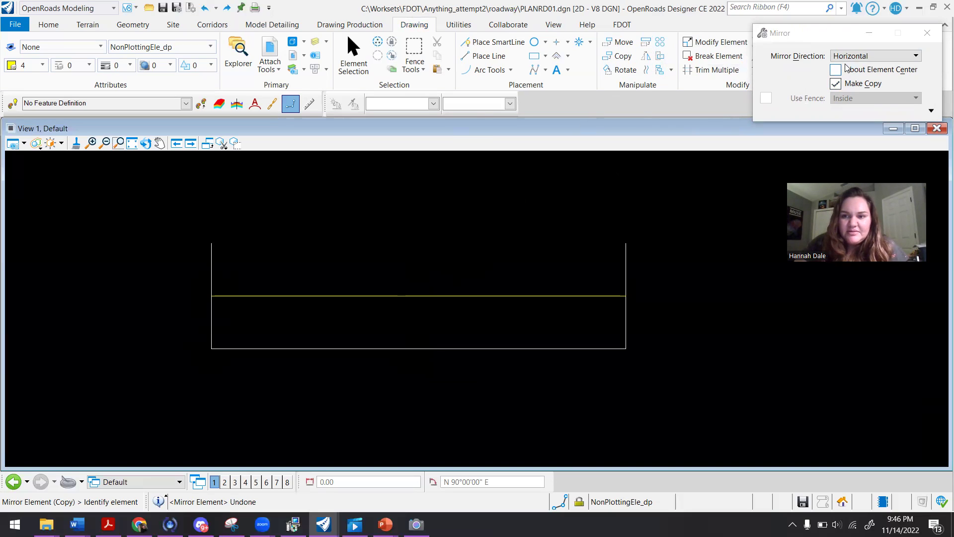
click(419, 349)
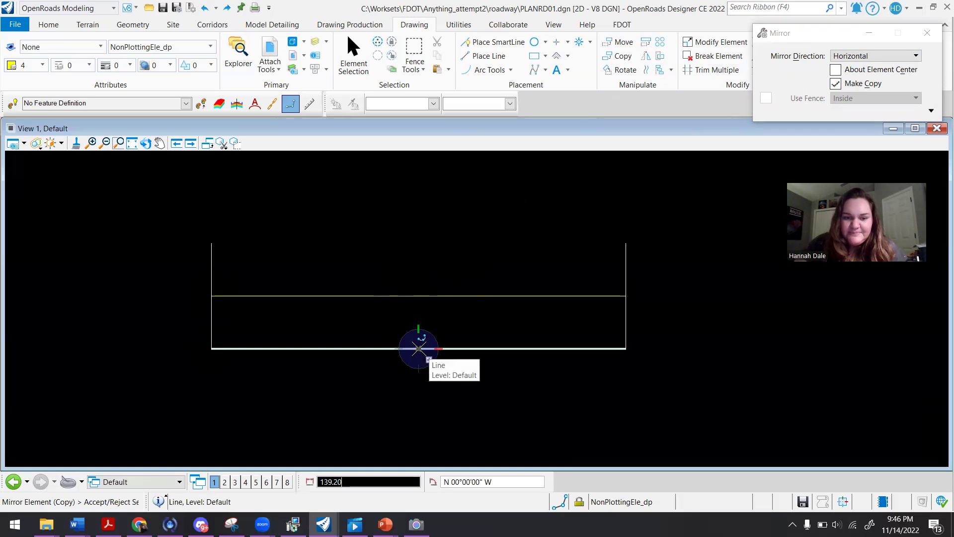
click(418, 297)
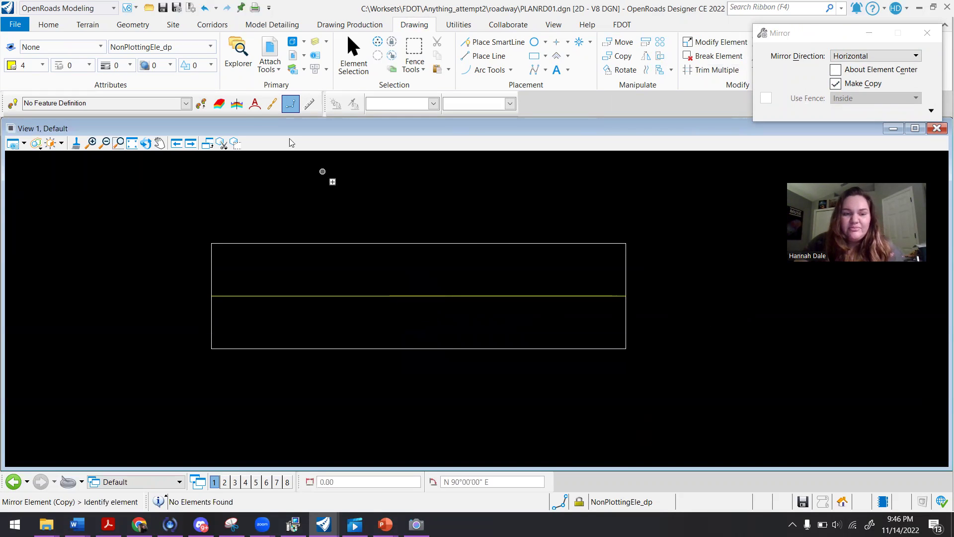
scroll(344, 283, down, 2)
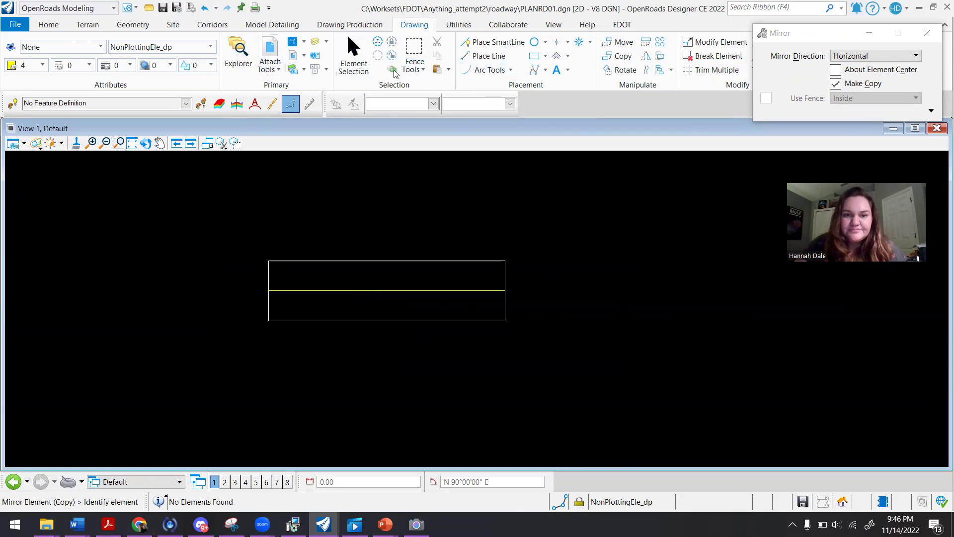
Step: Select the yellow middle line inside the rectangle and delete it
click(354, 55)
scroll(334, 304, up, 2)
scroll(343, 305, down, 1)
middle_drag(332, 187, 331, 191)
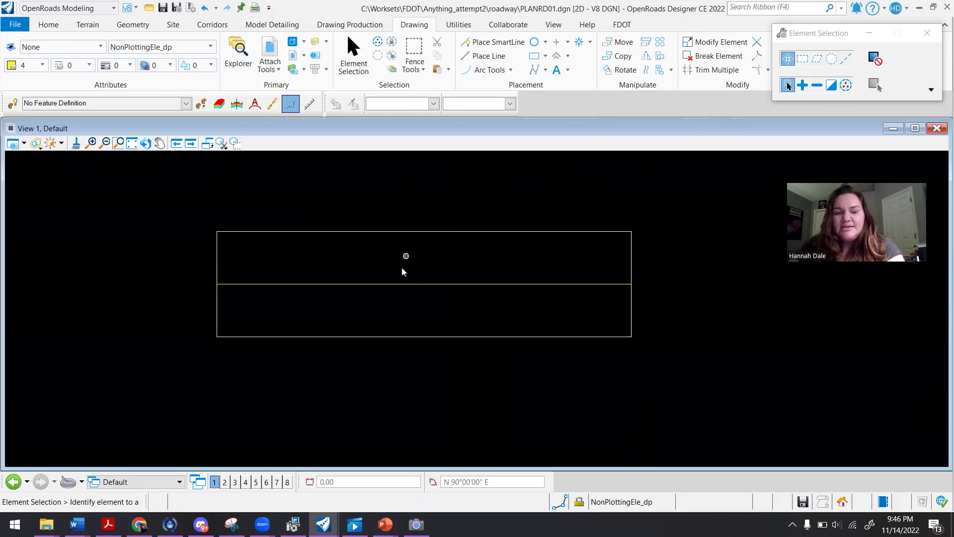
click(406, 284)
key(Delete)
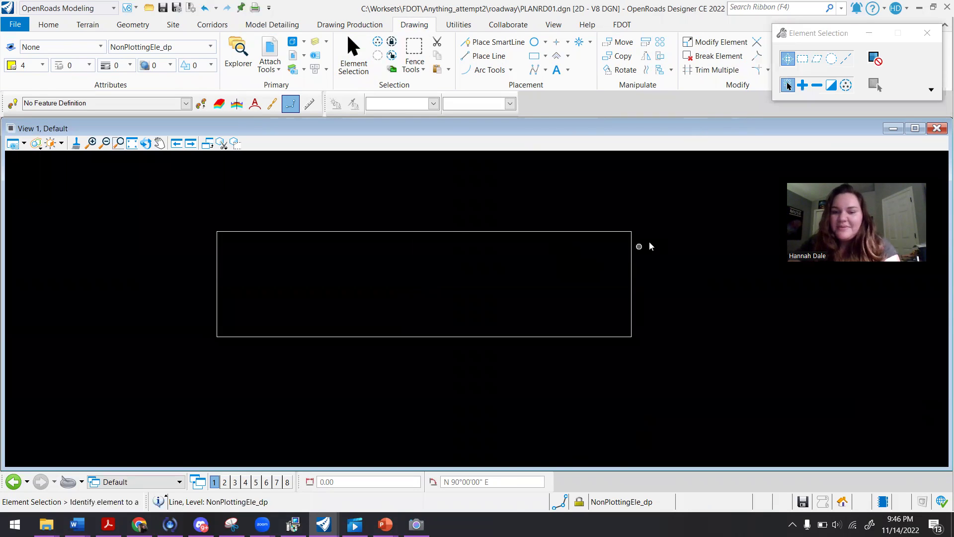
right_click(648, 78)
click(583, 117)
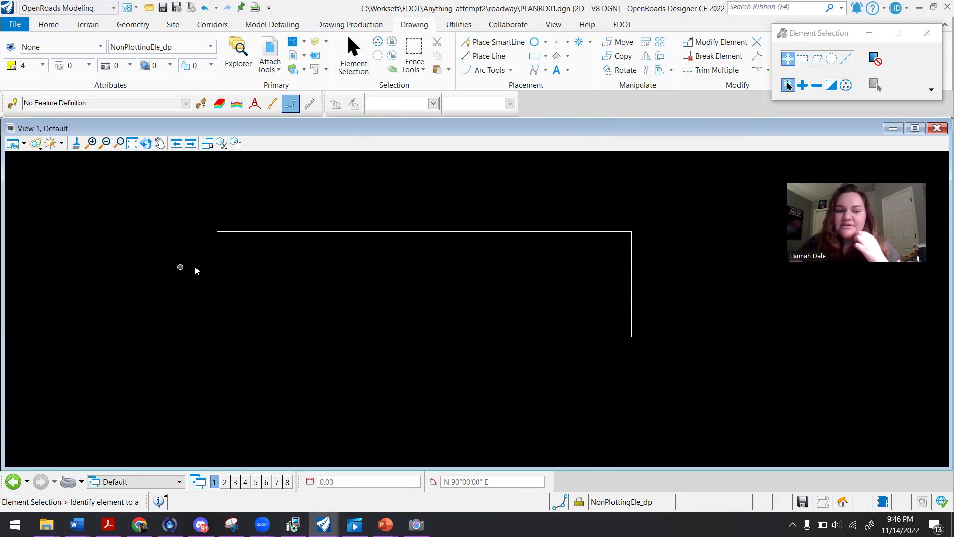
Step: Try to rotate the rectangle's top line about its left endpoint toward the lower-left corner using the 2 Points method, and undo it
click(622, 70)
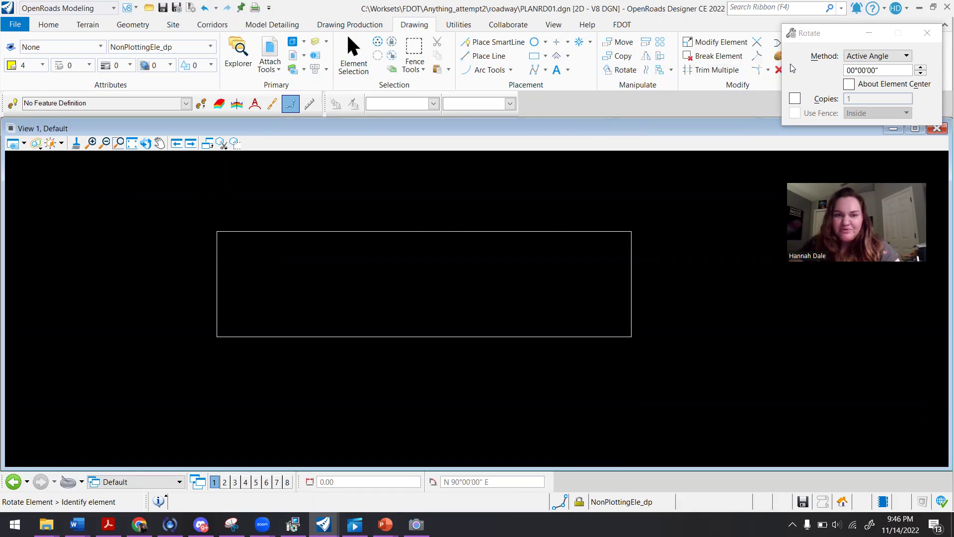
click(846, 58)
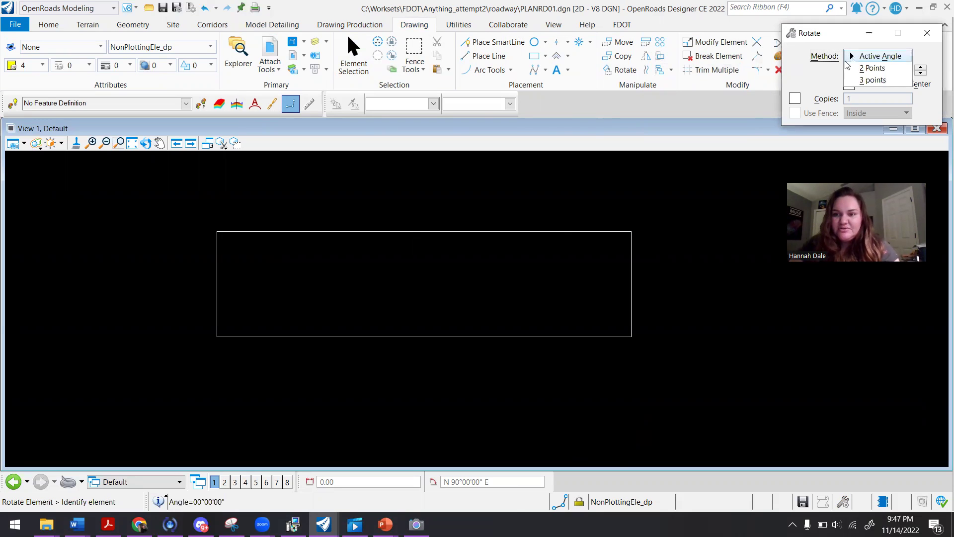
click(871, 68)
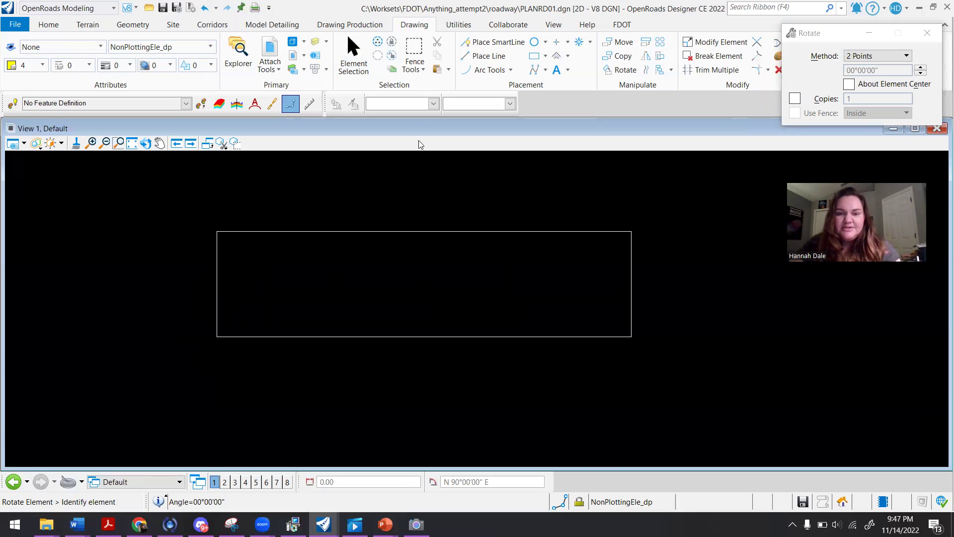
click(217, 231)
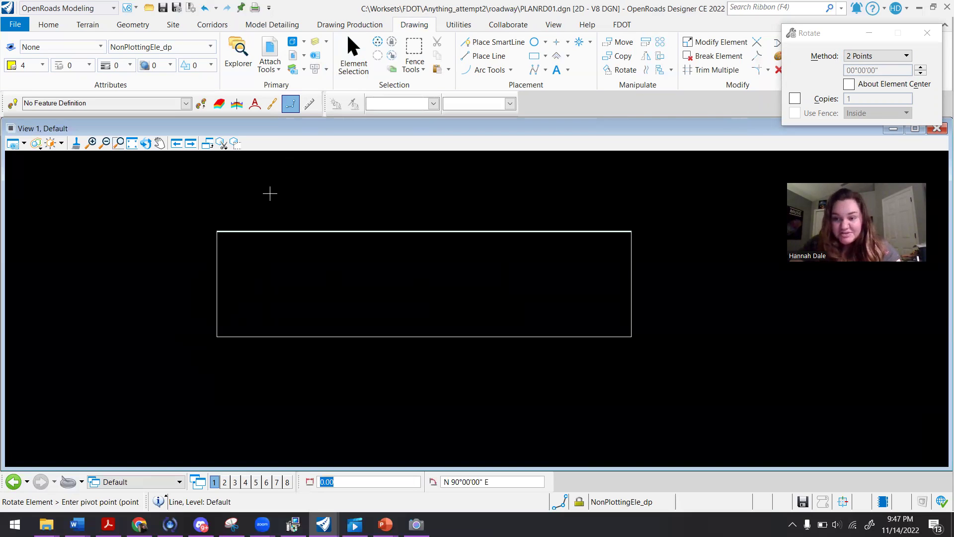
click(217, 231)
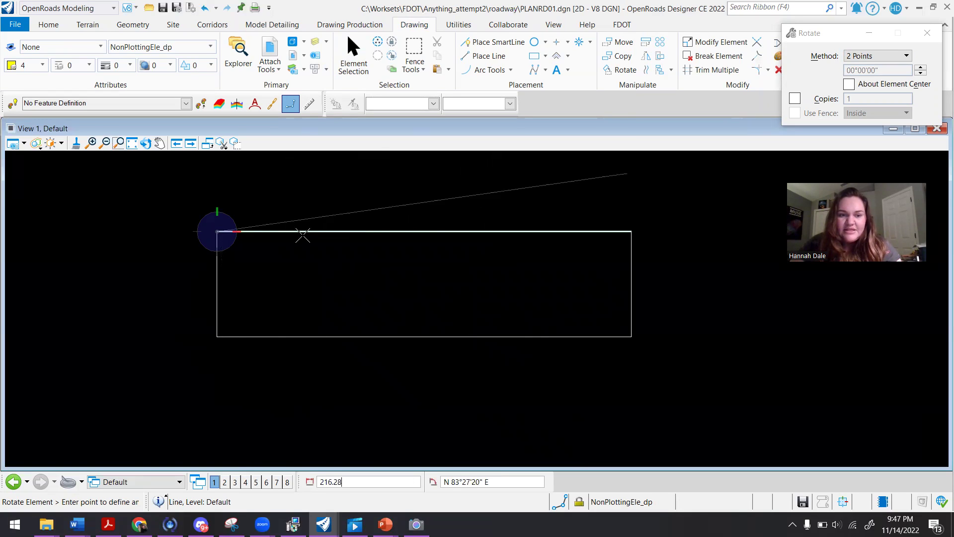
click(215, 336)
scroll(261, 288, down, 2)
scroll(233, 316, up, 2)
key(ctrl+z)
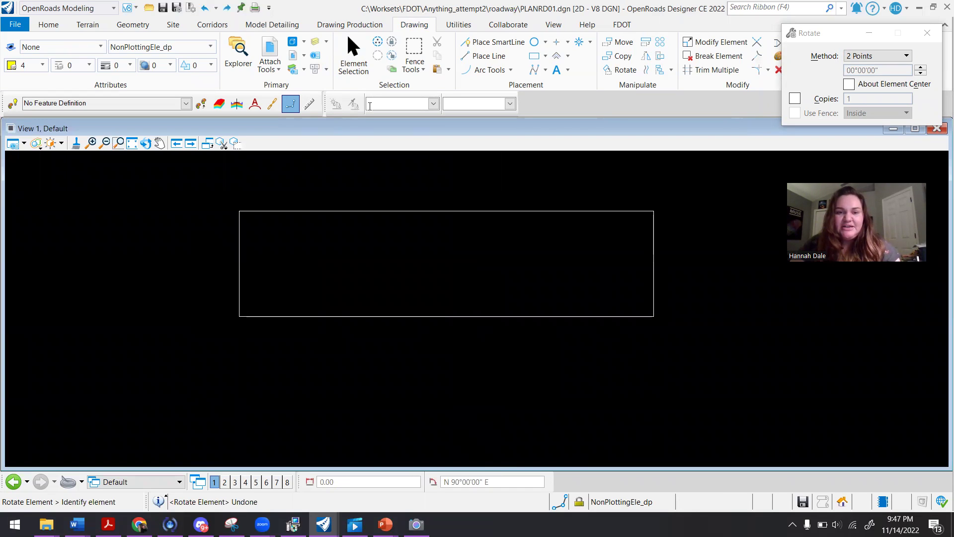
Step: Try to rotate all four rectangle lines together about the upper-left corner toward the lower-left corner with 2 Points, and undo it
click(353, 55)
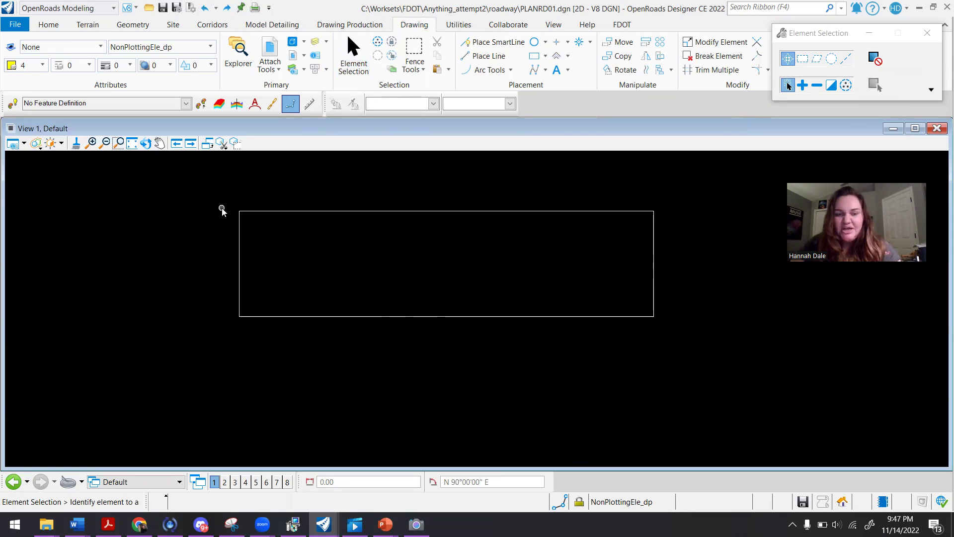
drag(215, 181, 698, 379)
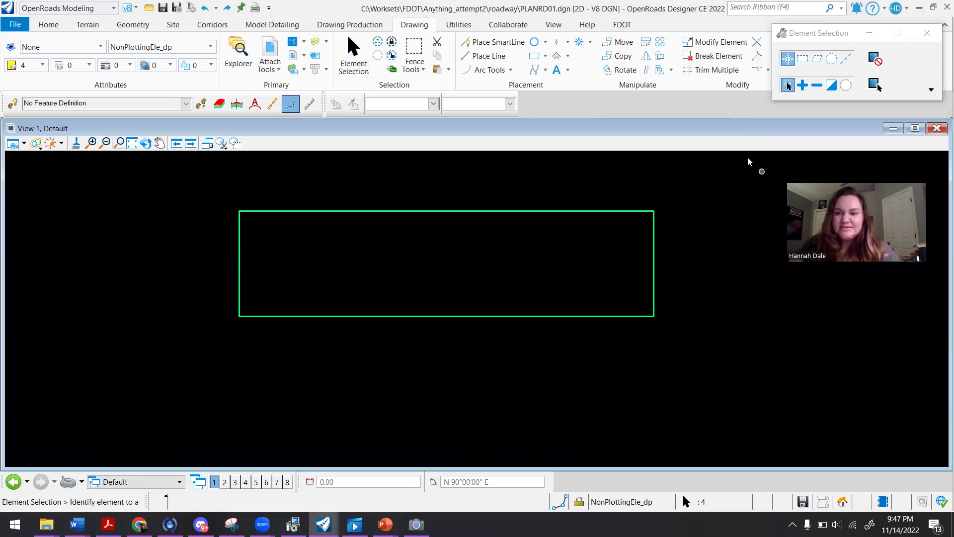
click(622, 70)
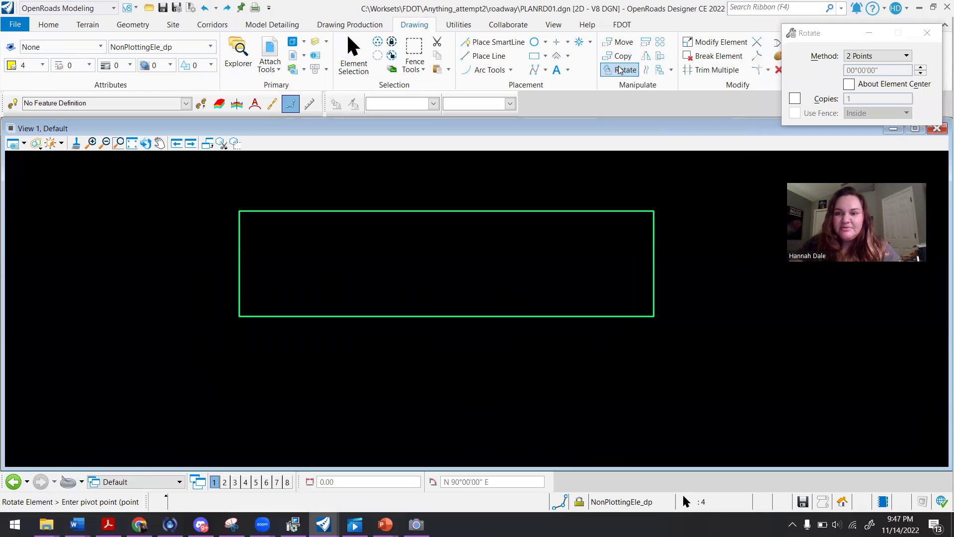
click(240, 211)
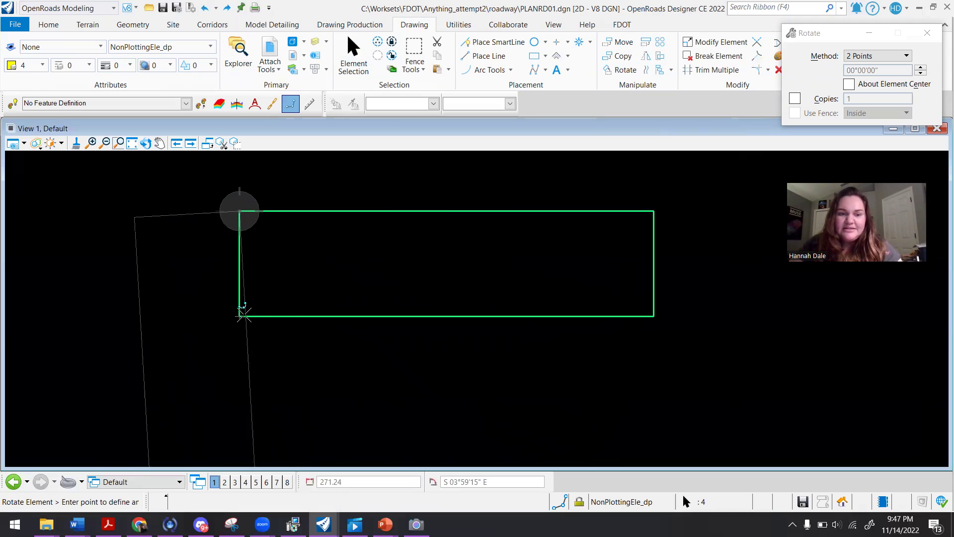
click(240, 316)
scroll(377, 293, down, 4)
click(388, 303)
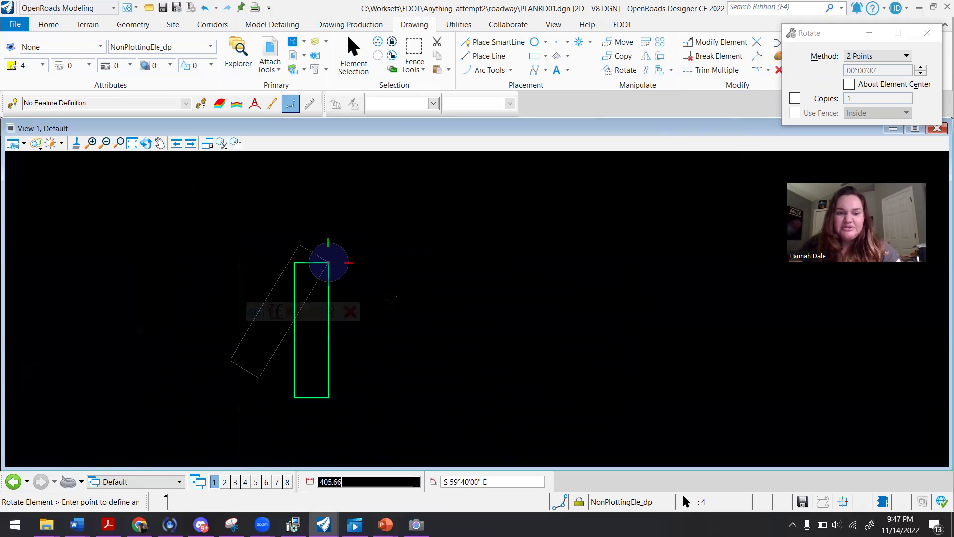
key(ctrl+z)
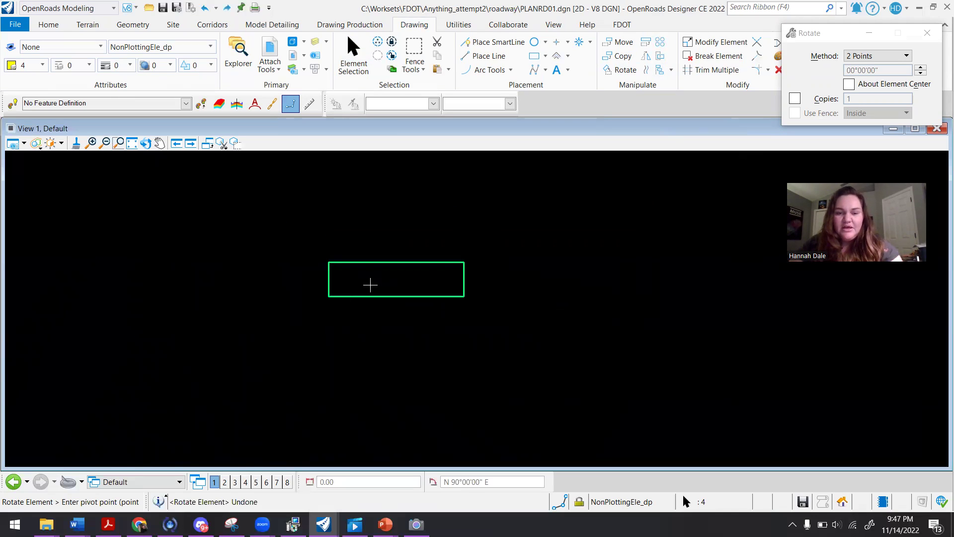
key(Escape)
Step: Select all four lines of the rectangle and combine them into one group
scroll(413, 266, up, 2)
drag(223, 213, 502, 365)
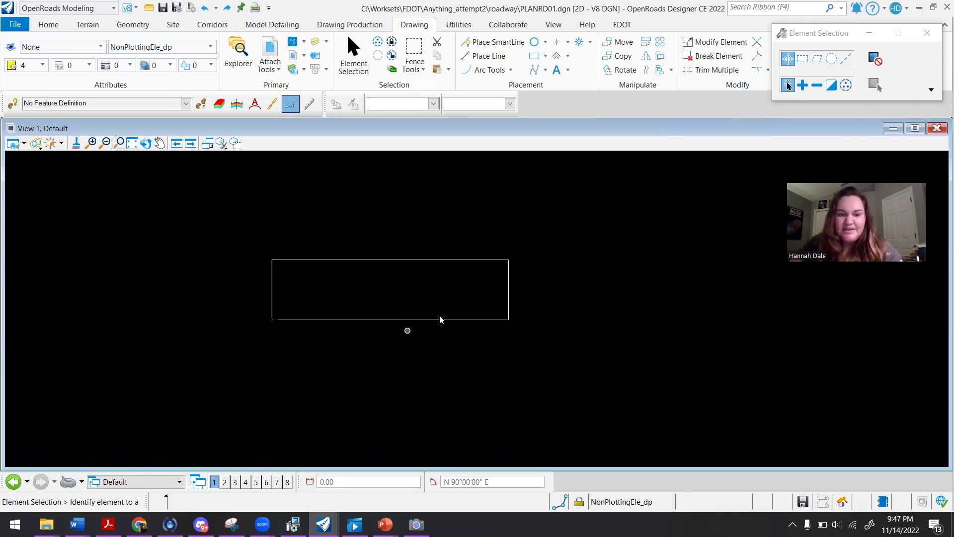
click(927, 33)
drag(252, 223, 555, 369)
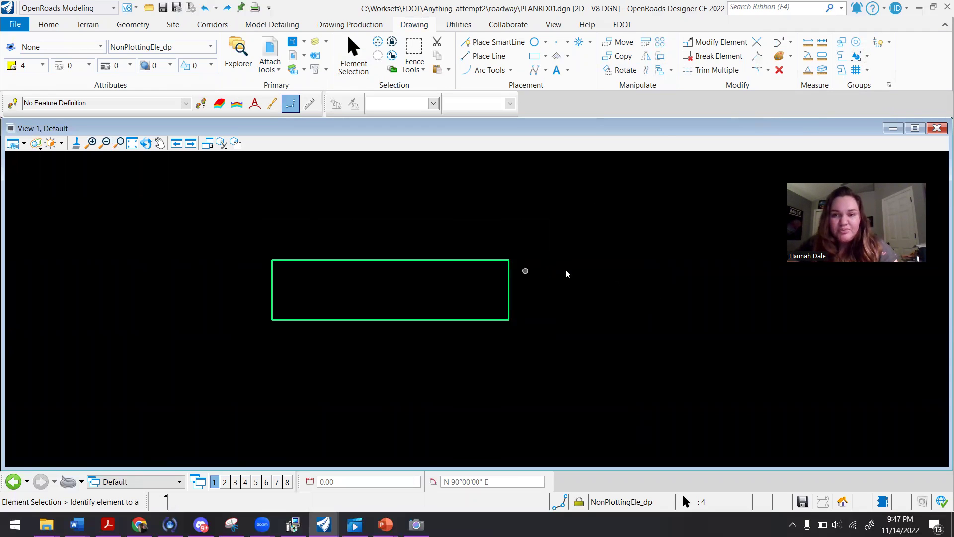
click(866, 59)
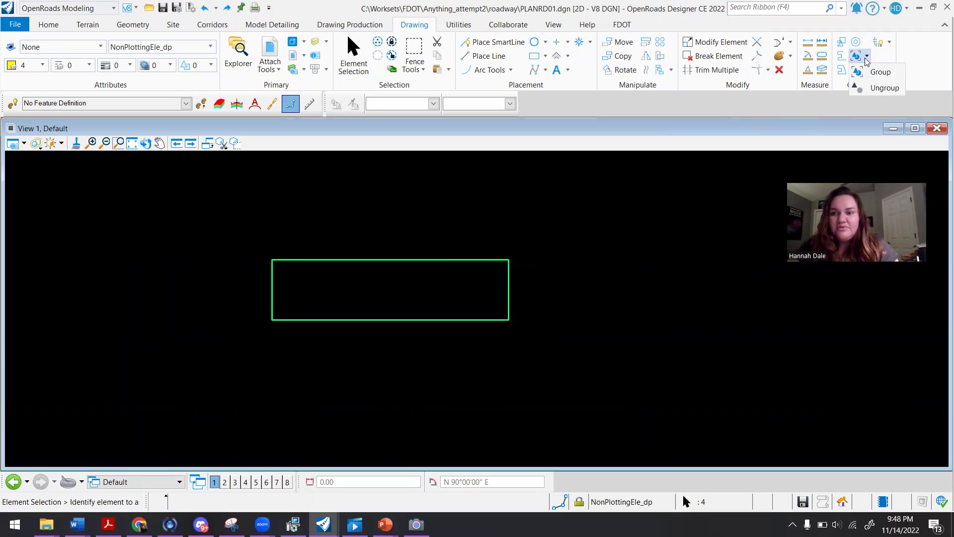
click(881, 72)
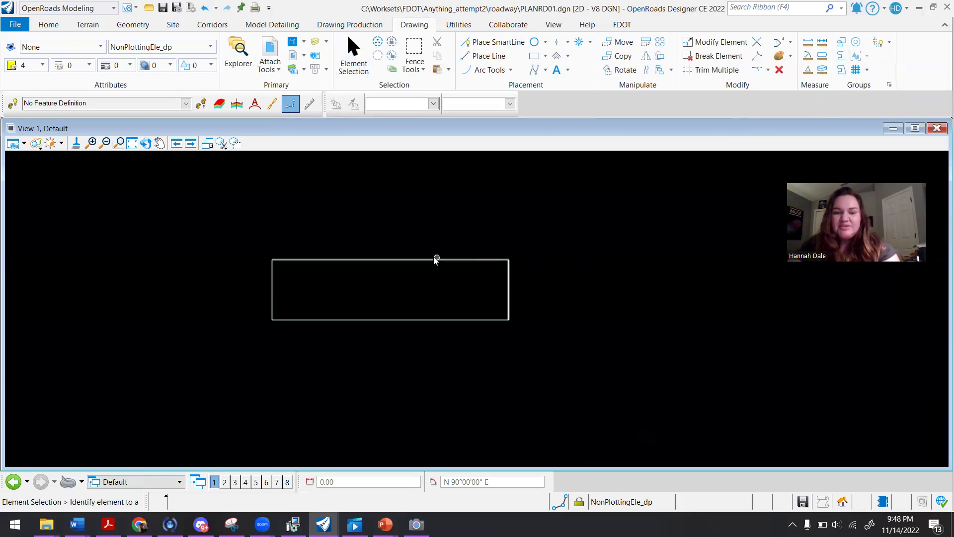
Step: Select the grouped rectangle by one side to check whether it behaves as a single element, and clear the selection
click(272, 286)
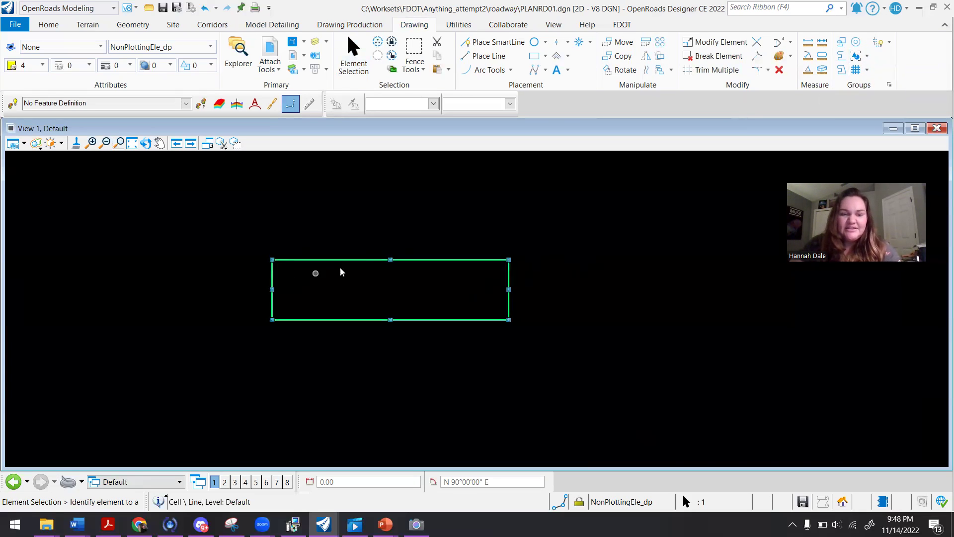
scroll(236, 304, up, 2)
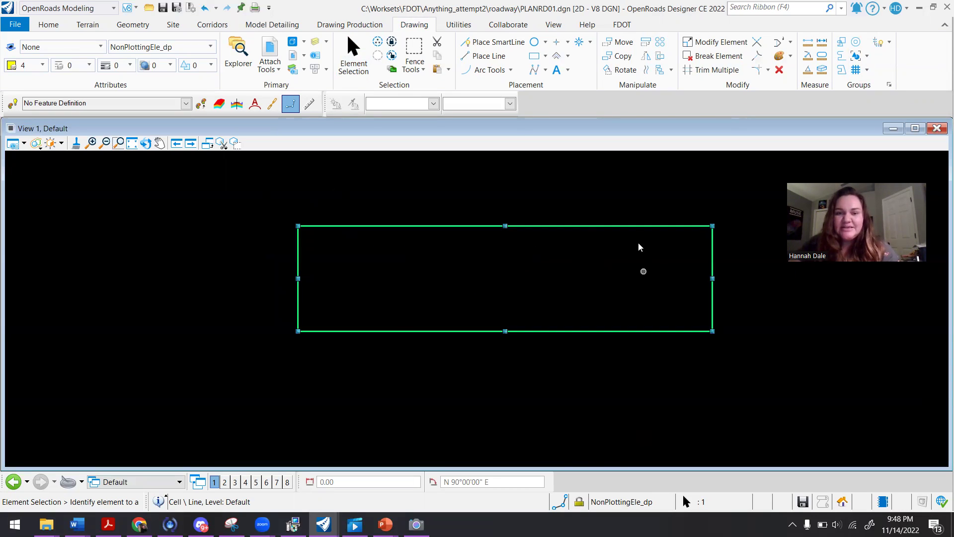
click(462, 236)
scroll(525, 192, down, 2)
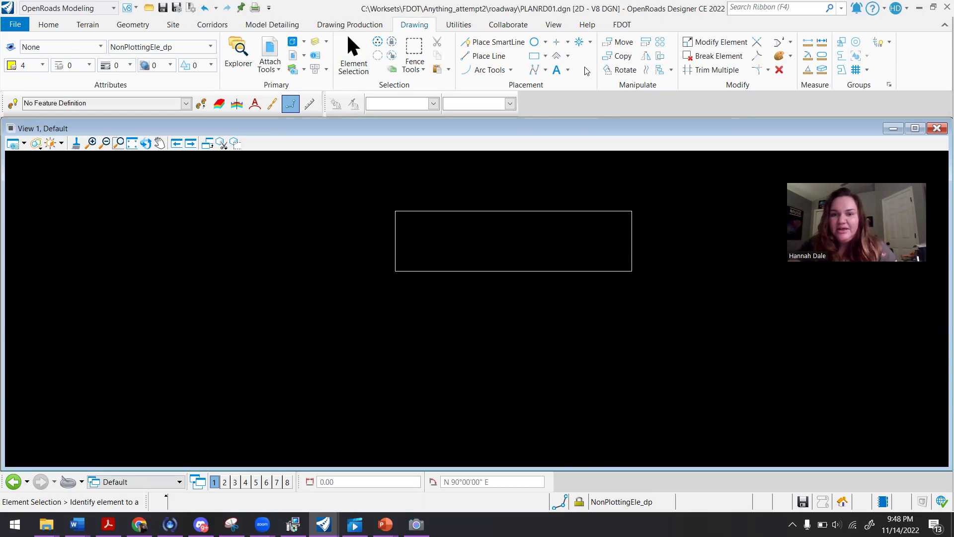
Step: Try to rotate the grouped rectangle about its upper-right corner using the 2 Points method, and undo it
click(621, 70)
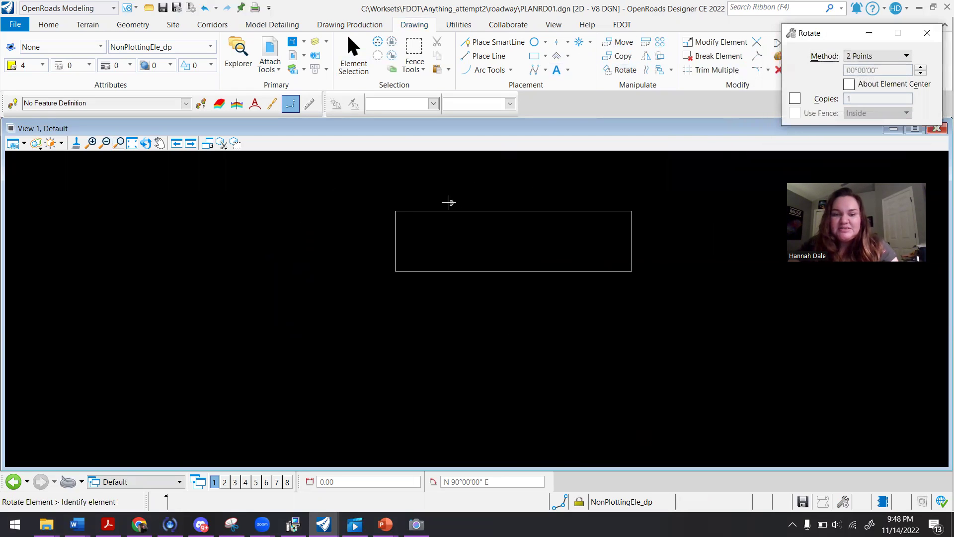
click(395, 210)
click(631, 211)
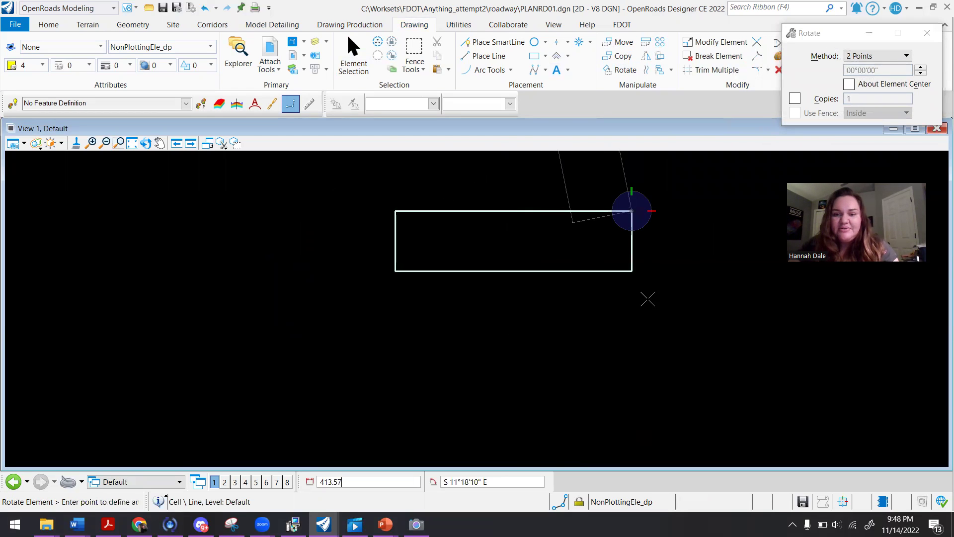
key(ctrl+z)
key(ctrl+z)
key(ctrl+z)
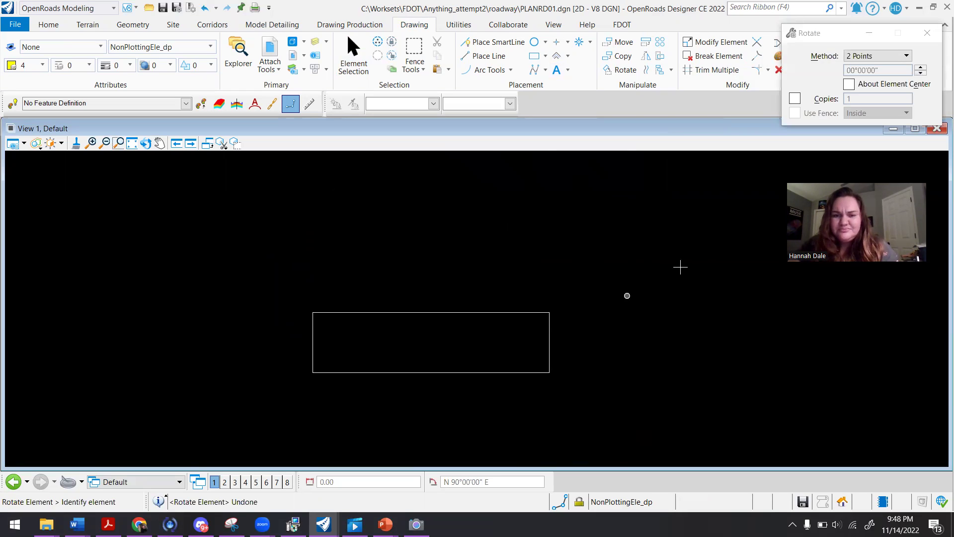
click(870, 33)
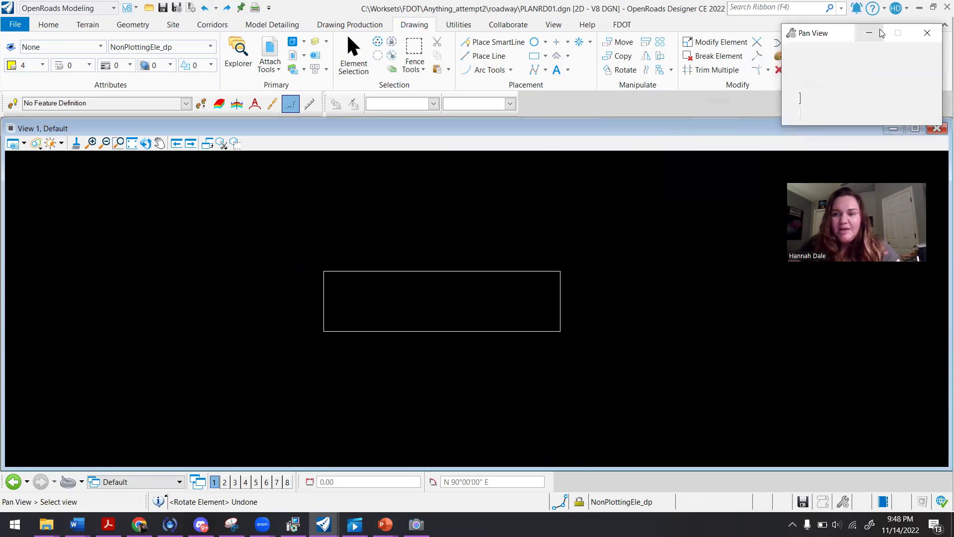
click(871, 30)
drag(727, 169, 701, 179)
right_click(716, 179)
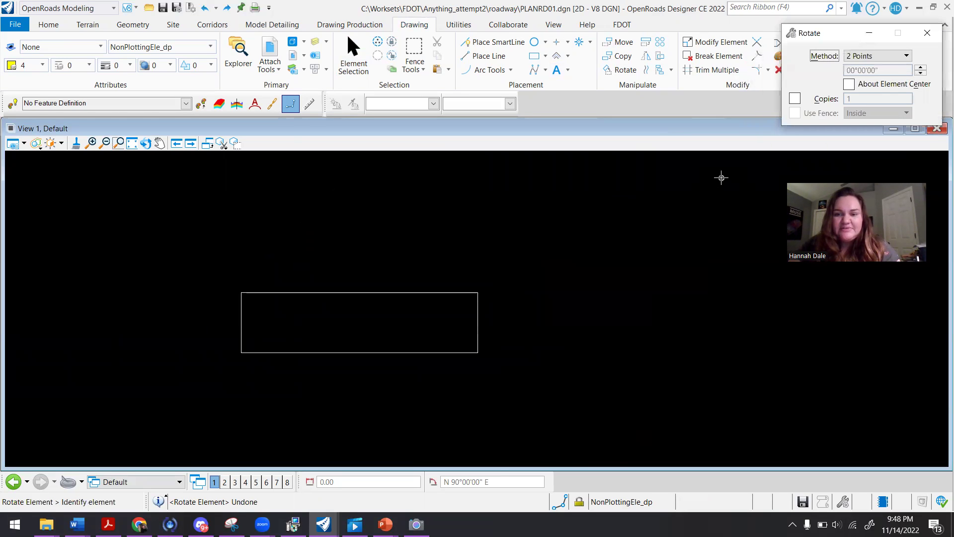
click(927, 33)
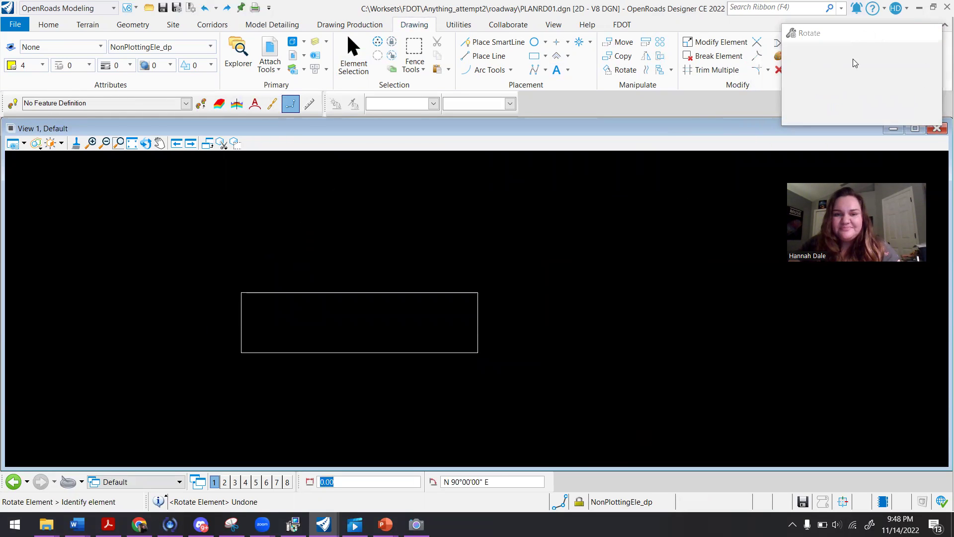
Step: Drop the grouped rectangle into separate lines with Drop Element, Complex enabled, and select its left line to check that it is independent
click(350, 67)
click(333, 292)
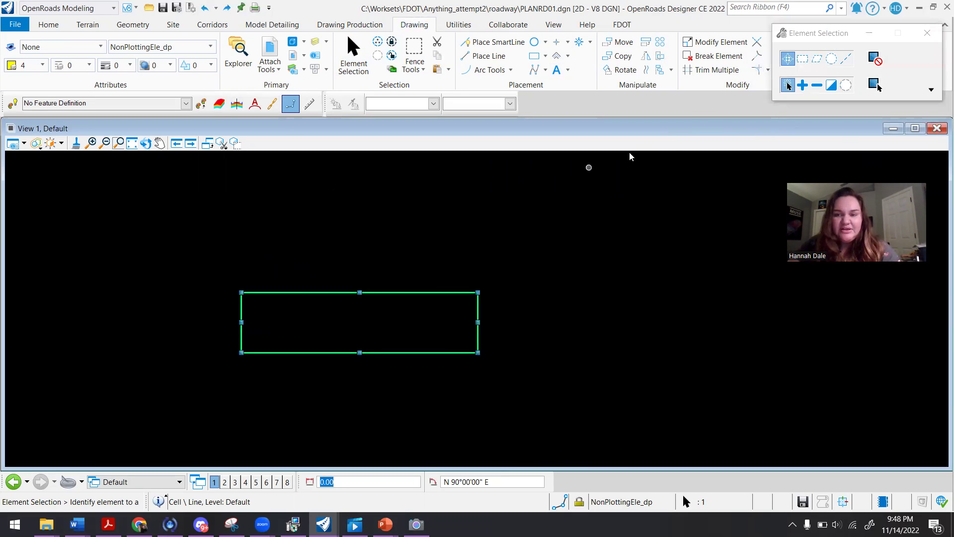
click(870, 33)
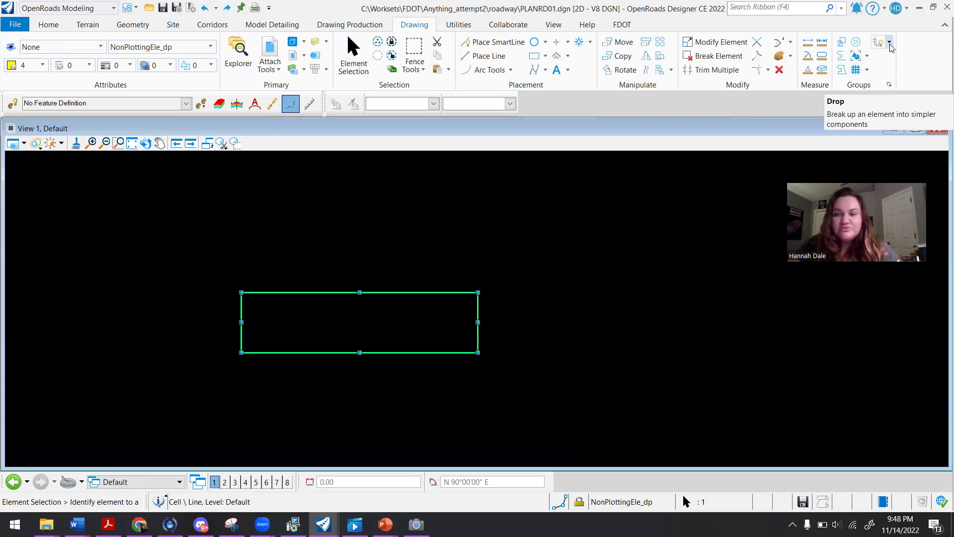
click(890, 44)
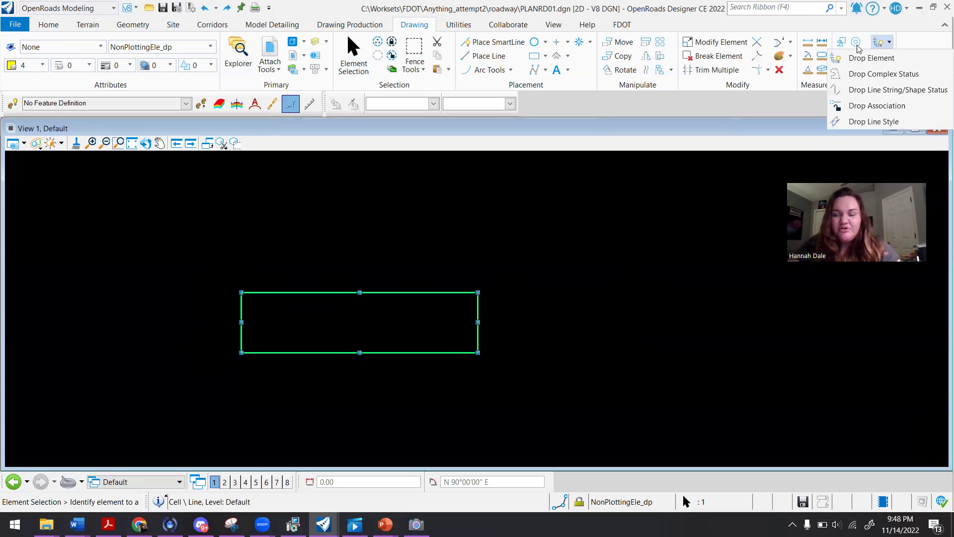
click(848, 61)
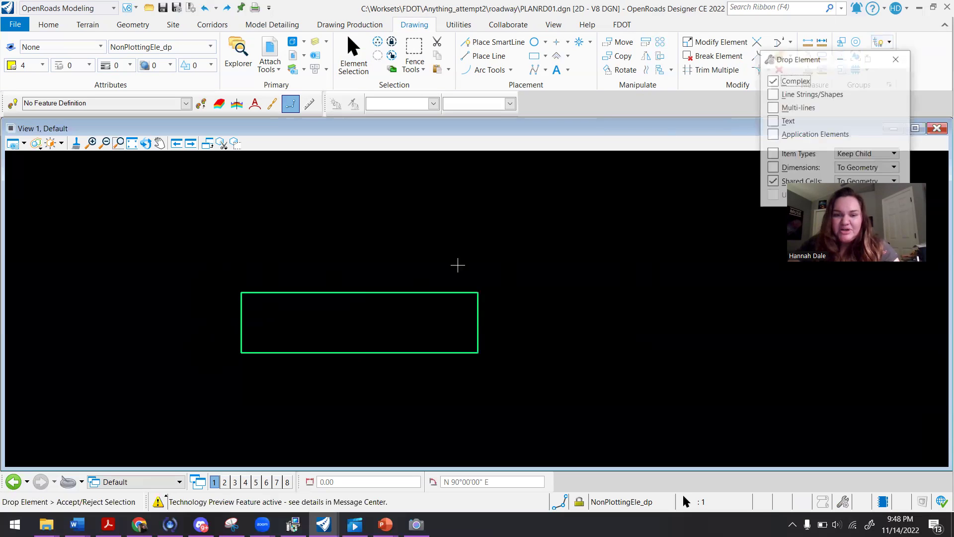
click(428, 292)
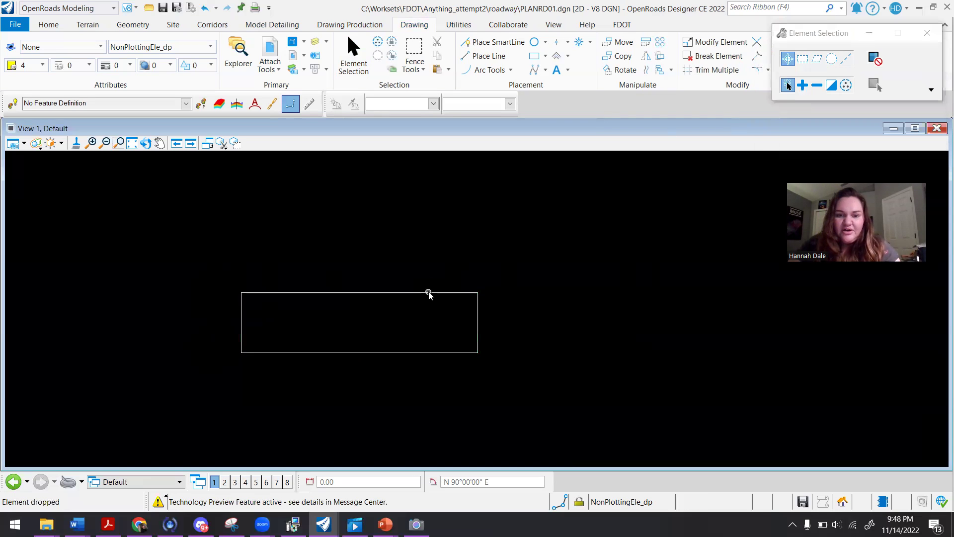
click(239, 325)
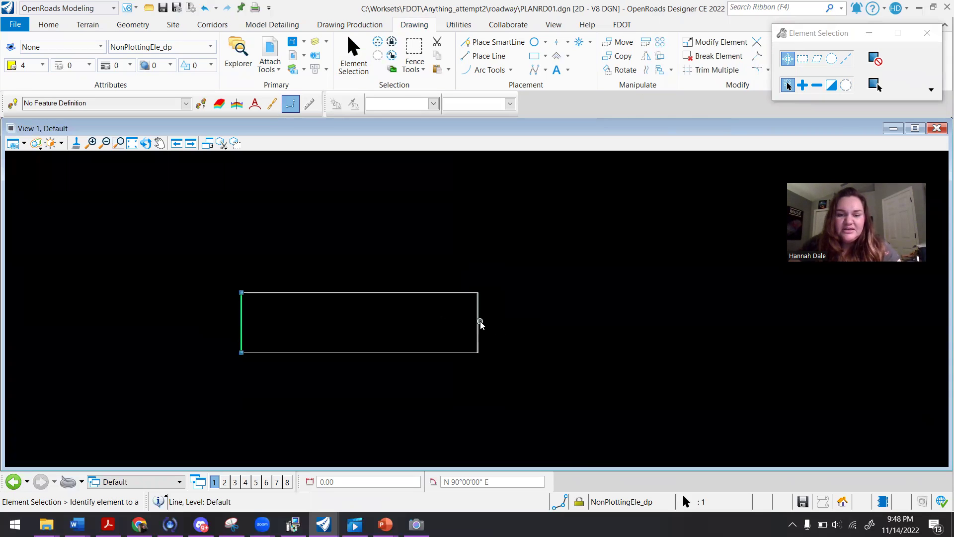
click(257, 322)
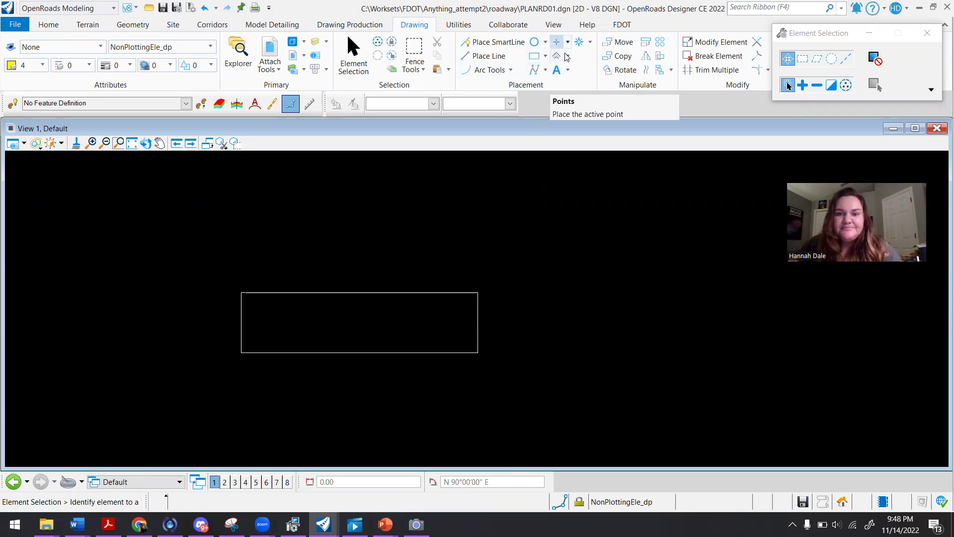
Step: Try to place an arc starting at the rectangle's upper-right corner using the Start, Center method
click(497, 71)
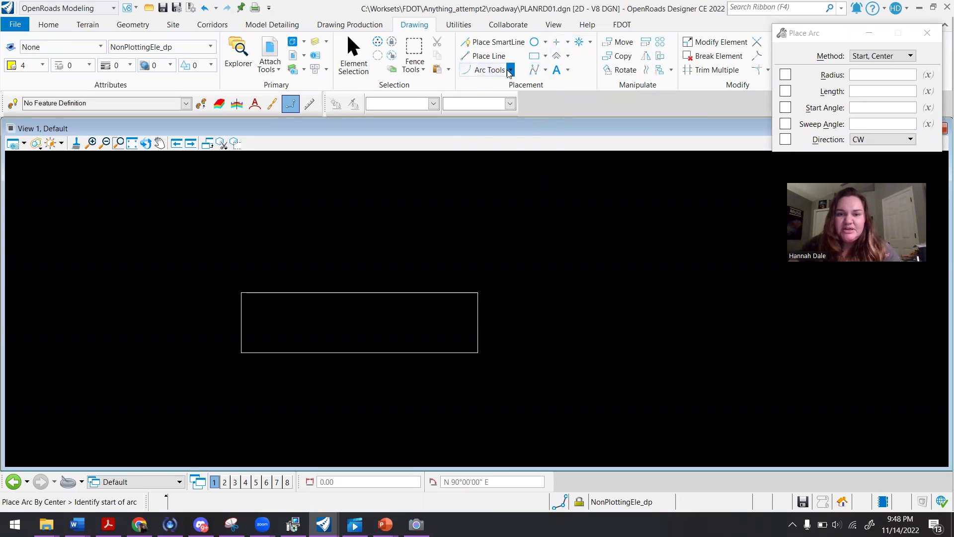
click(510, 70)
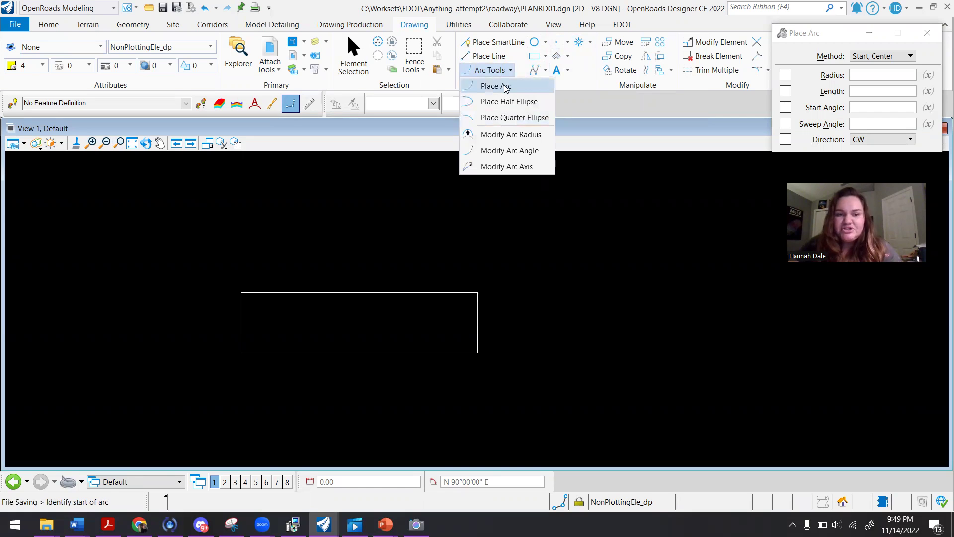
click(506, 88)
click(478, 293)
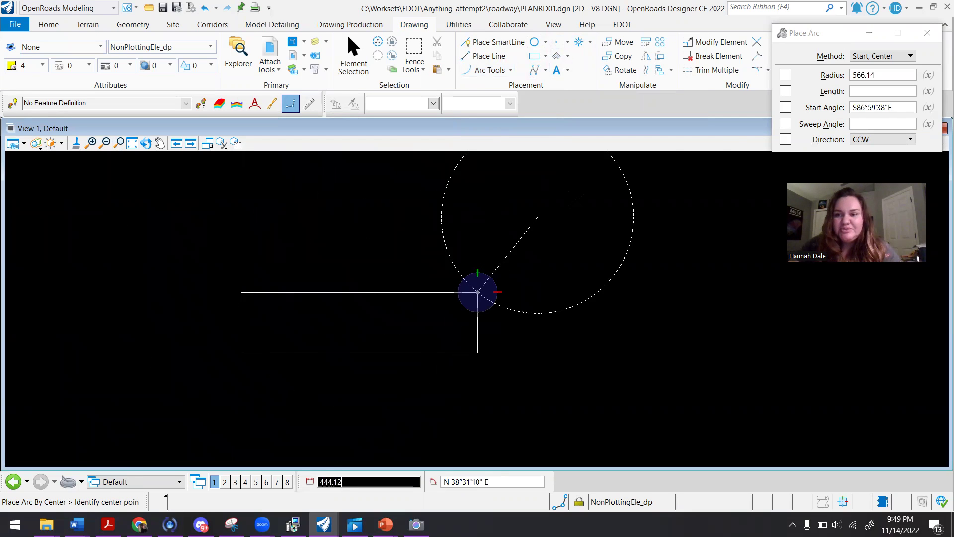
click(858, 56)
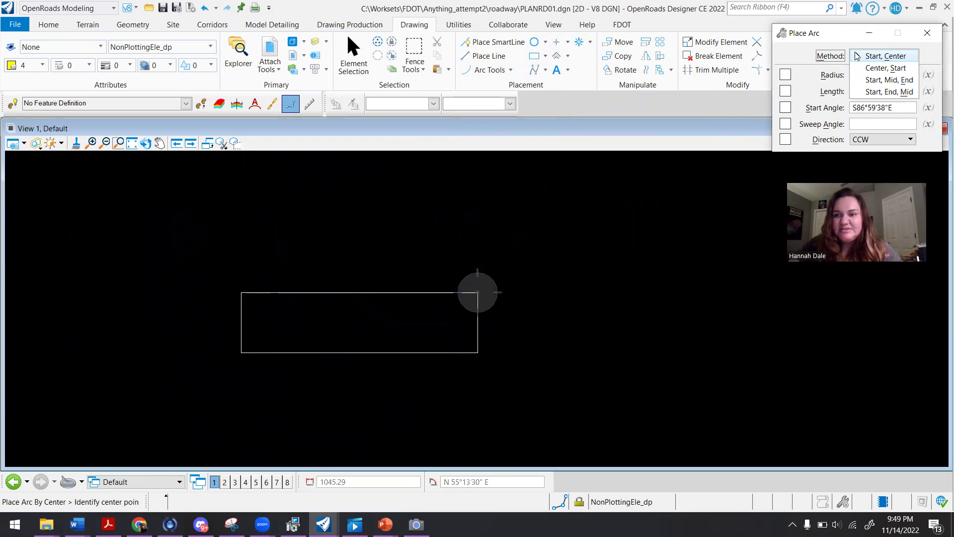
click(438, 277)
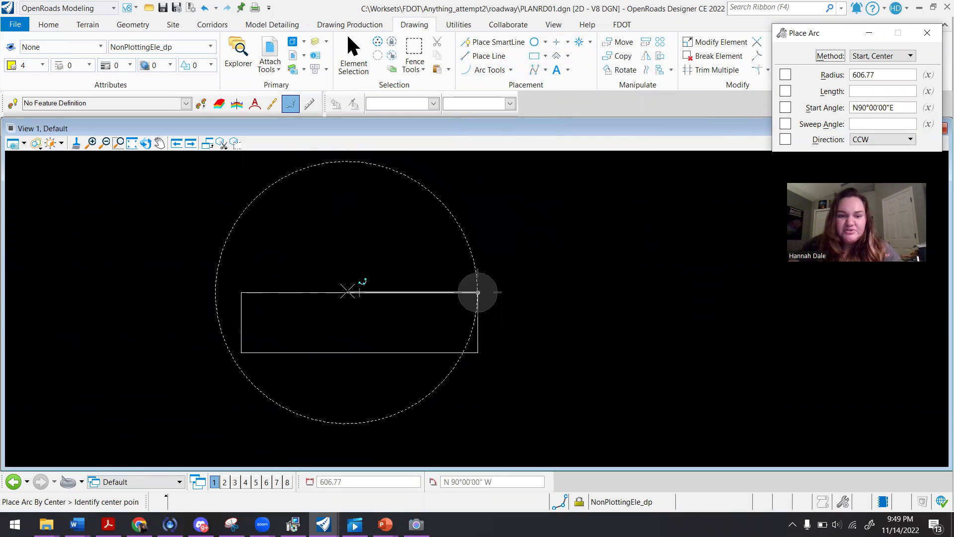
Step: Try placing a freehand arc up and to the right of the rectangle using the Start, Mid, End method, and undo it
click(885, 57)
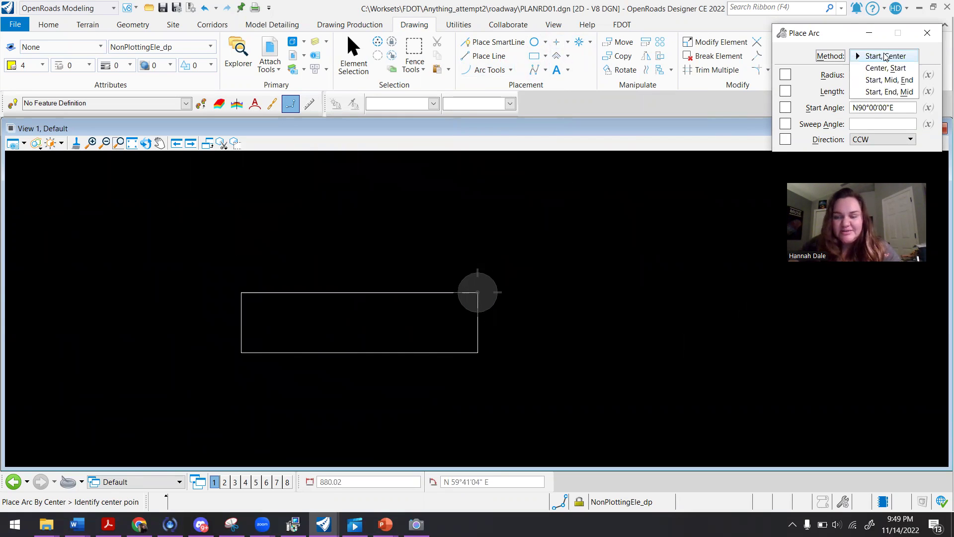
click(889, 80)
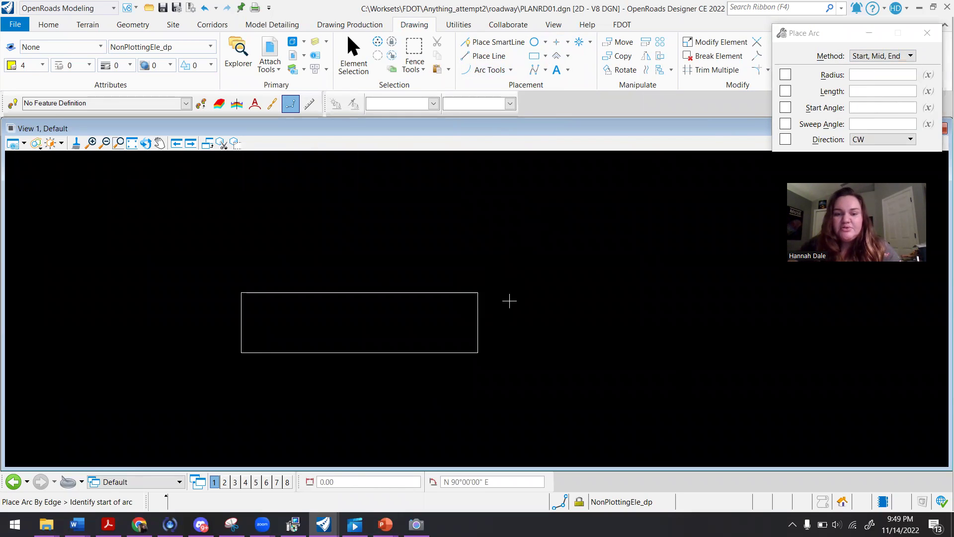
click(623, 219)
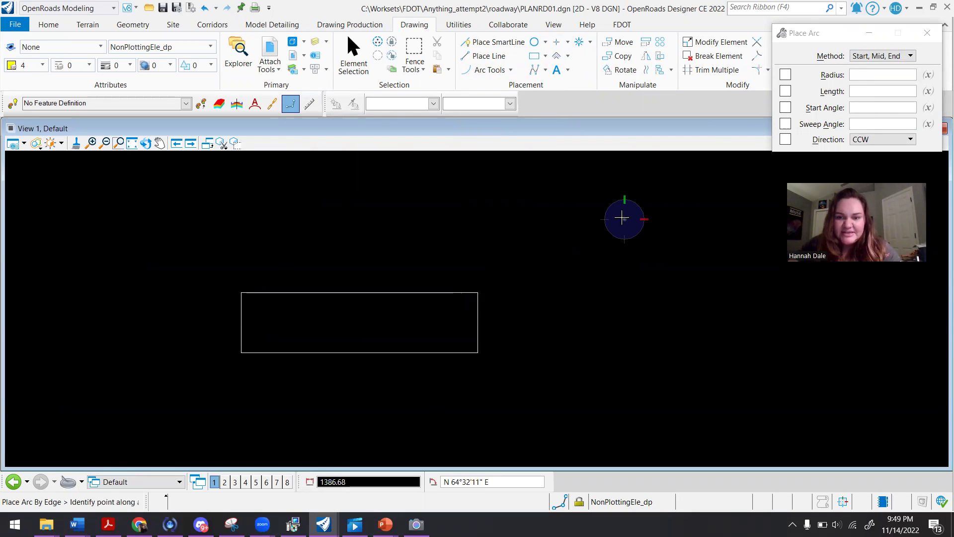
click(527, 219)
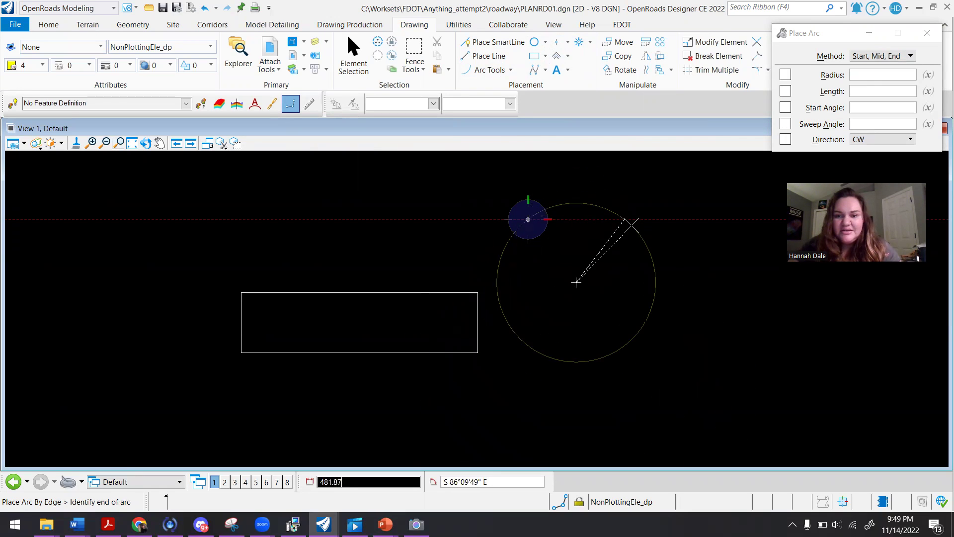
click(629, 244)
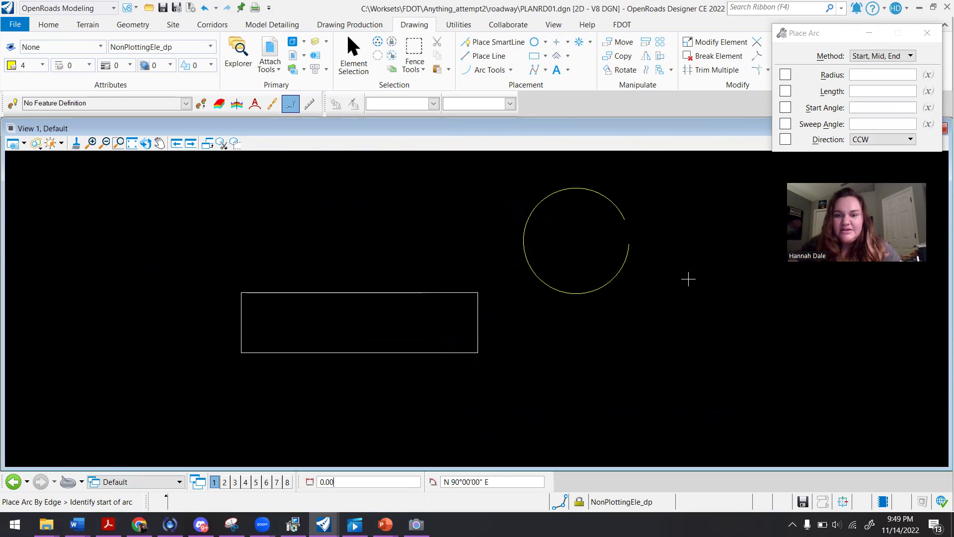
key(ctrl+z)
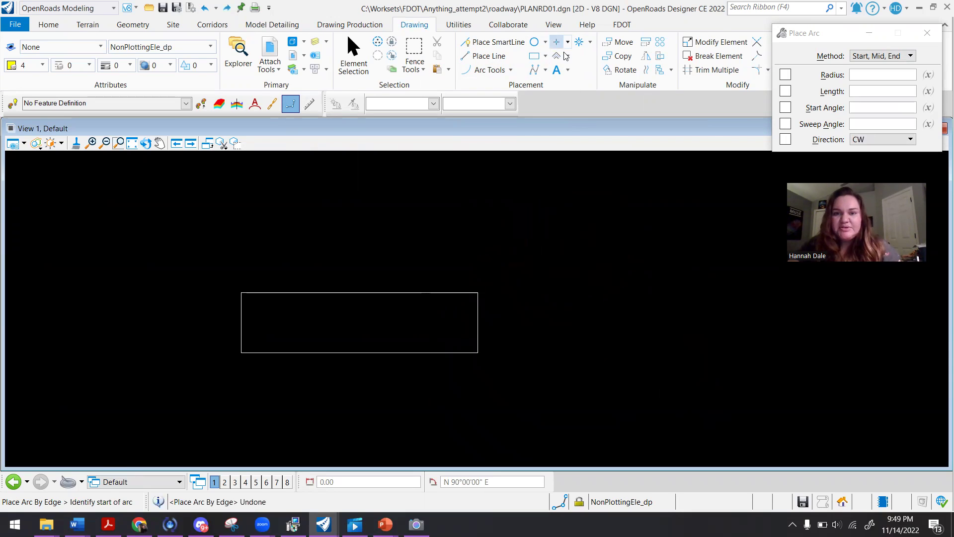
Step: Examine the placement methods offered by the Place Circle tool, without drawing a circle
click(545, 42)
click(566, 58)
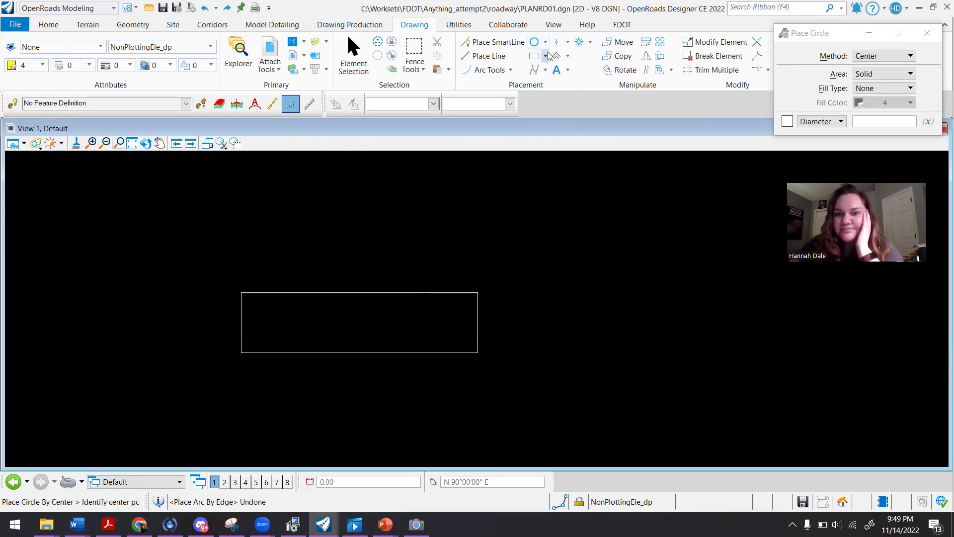
click(884, 56)
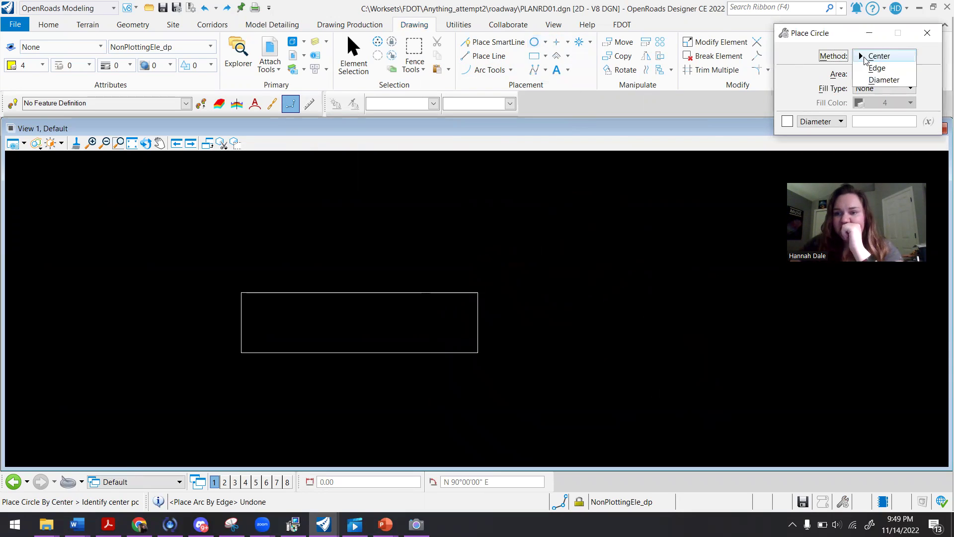
click(824, 64)
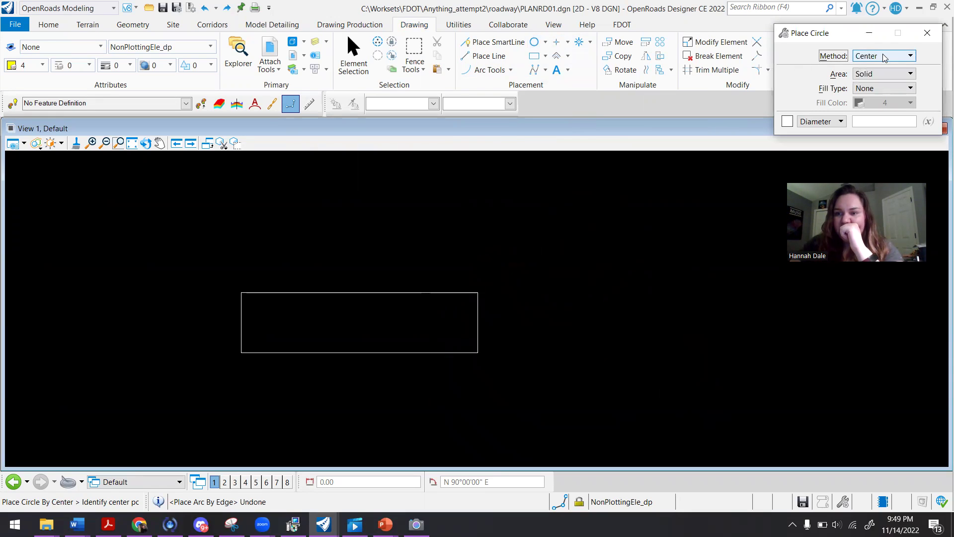
click(883, 55)
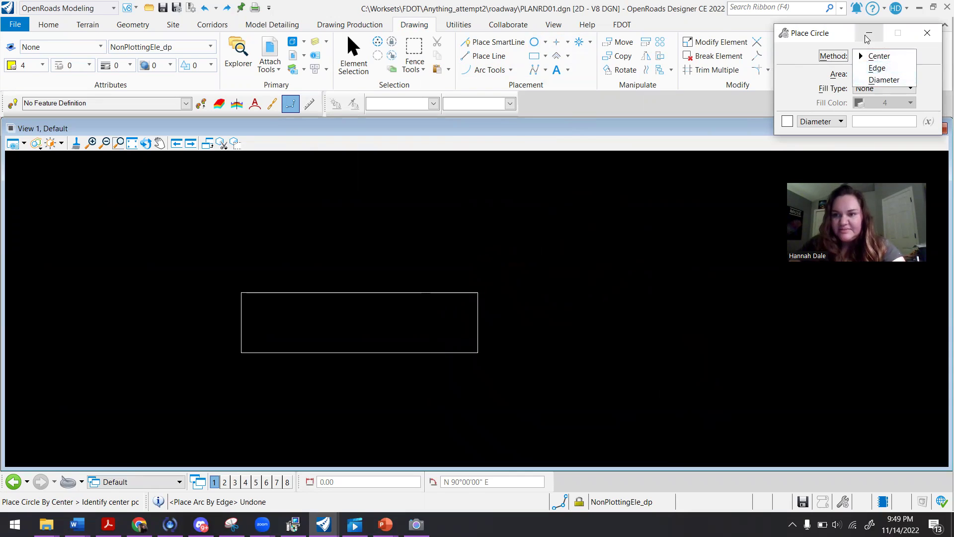
click(894, 56)
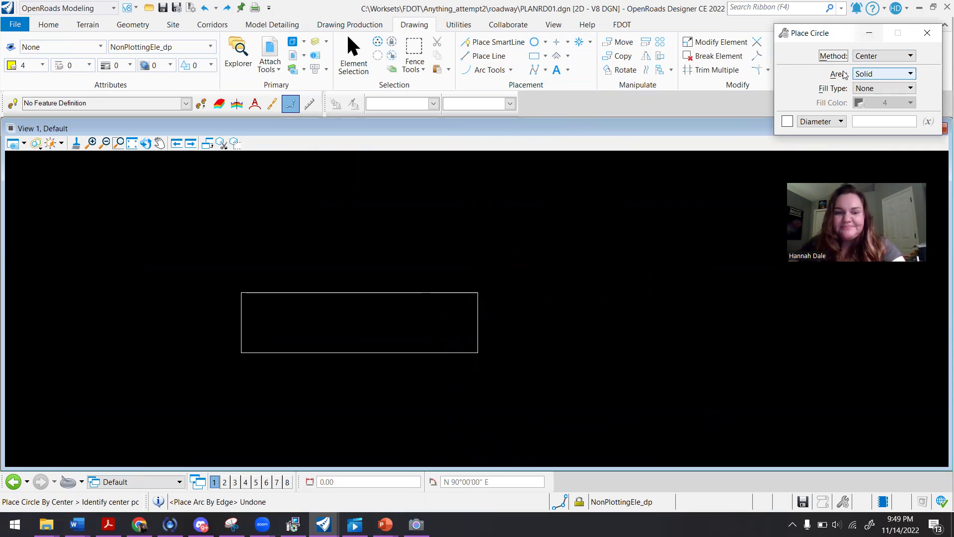
click(869, 33)
click(481, 57)
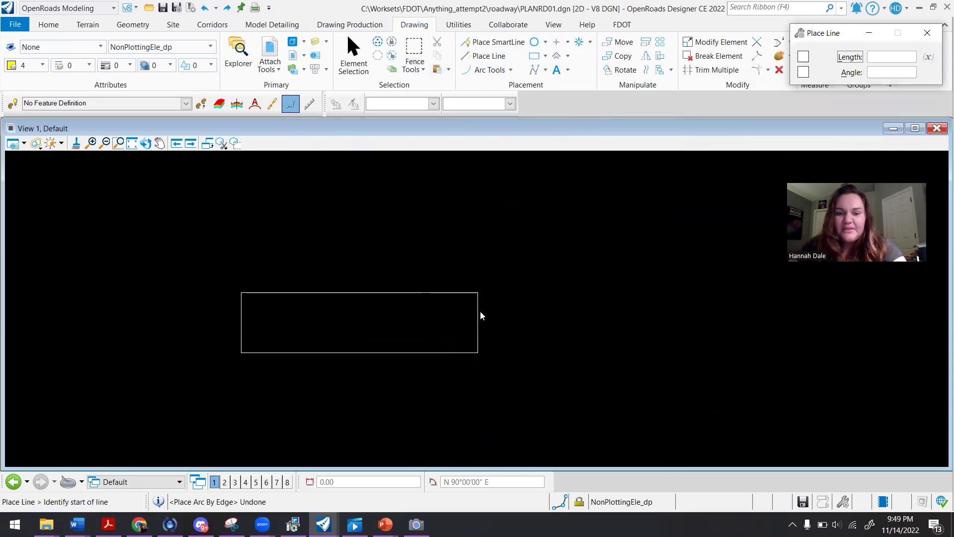
Step: Try to stretch the rectangle's top line beyond its right corner to a length of about 1659, and undo the change
click(349, 67)
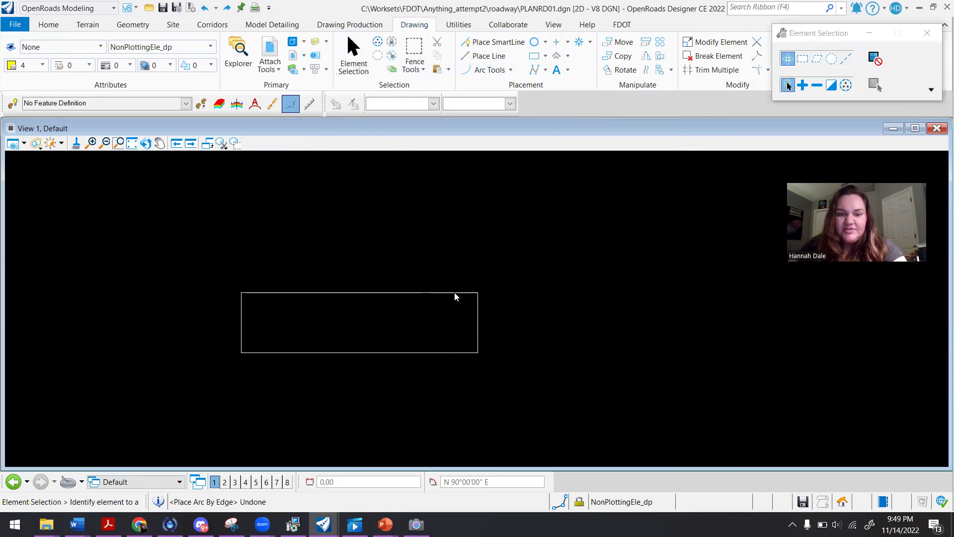
click(481, 293)
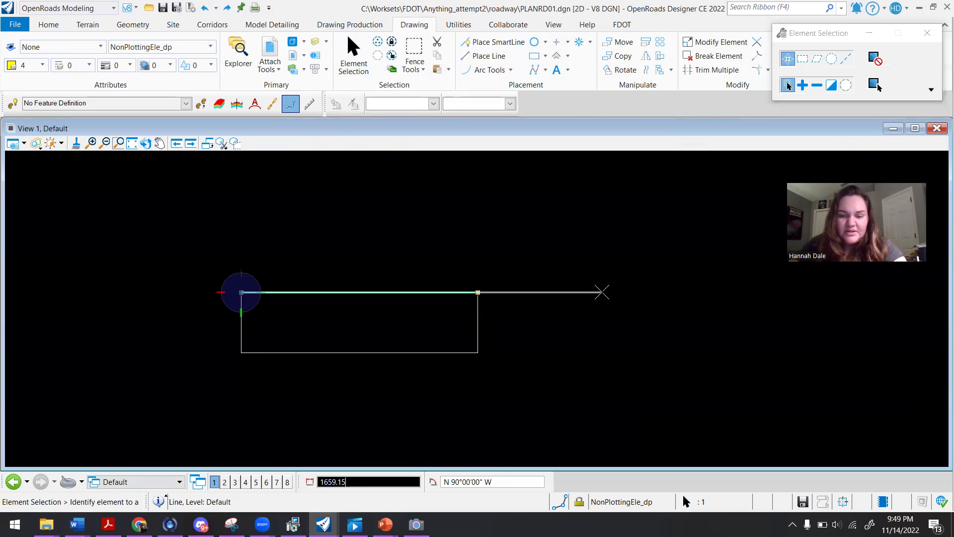
click(602, 293)
click(583, 331)
scroll(377, 302, up, 2)
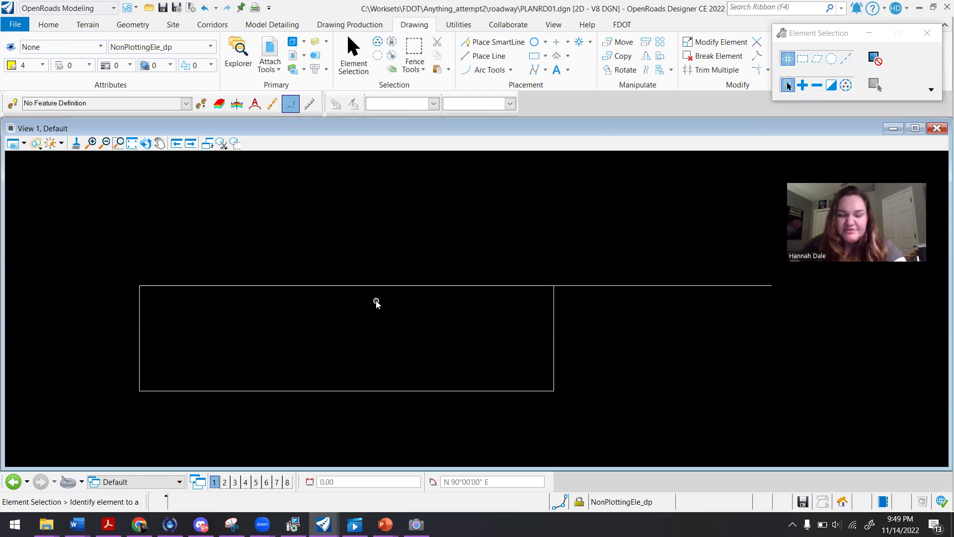
click(515, 286)
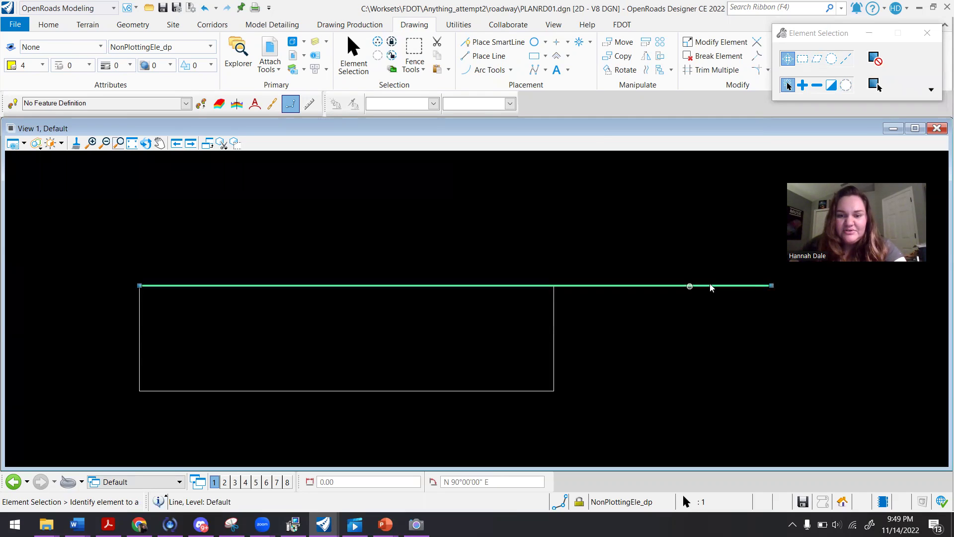
key(ctrl+z)
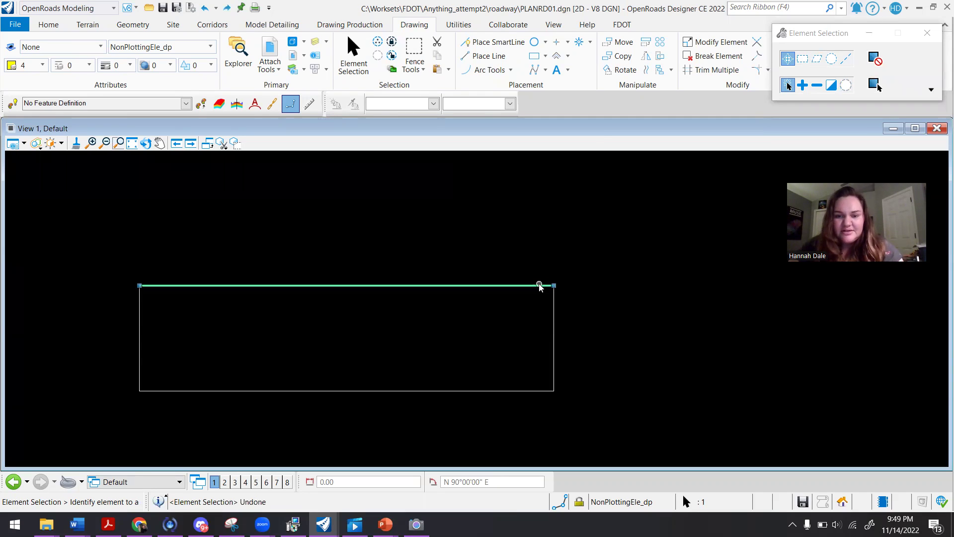
Step: Stretch the rectangle's top line horizontally past its upper-right corner by about a third of its length
drag(556, 286, 698, 286)
click(670, 331)
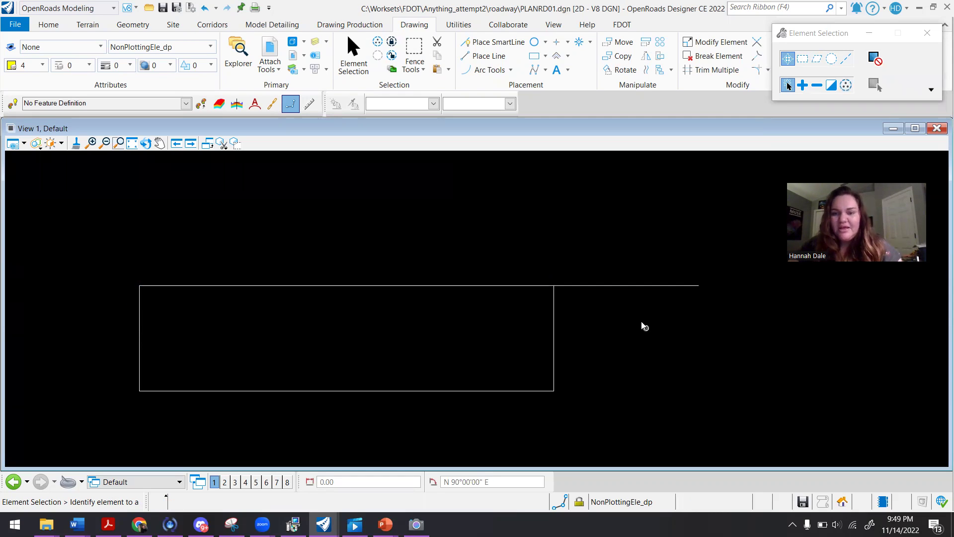
Step: Trim the top line's overhang back to the rectangle's right side with Trim To Element, keeping the portion above the rectangle
click(870, 33)
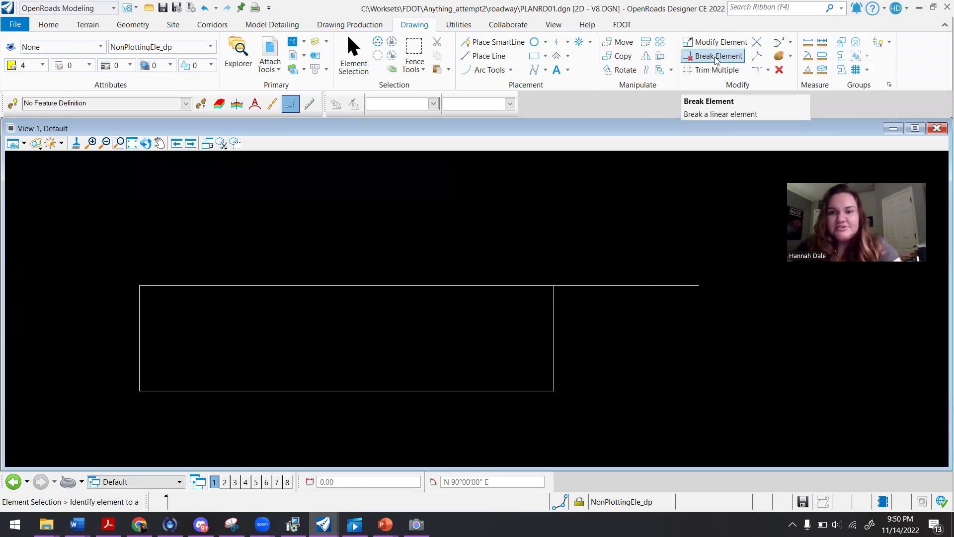
click(755, 58)
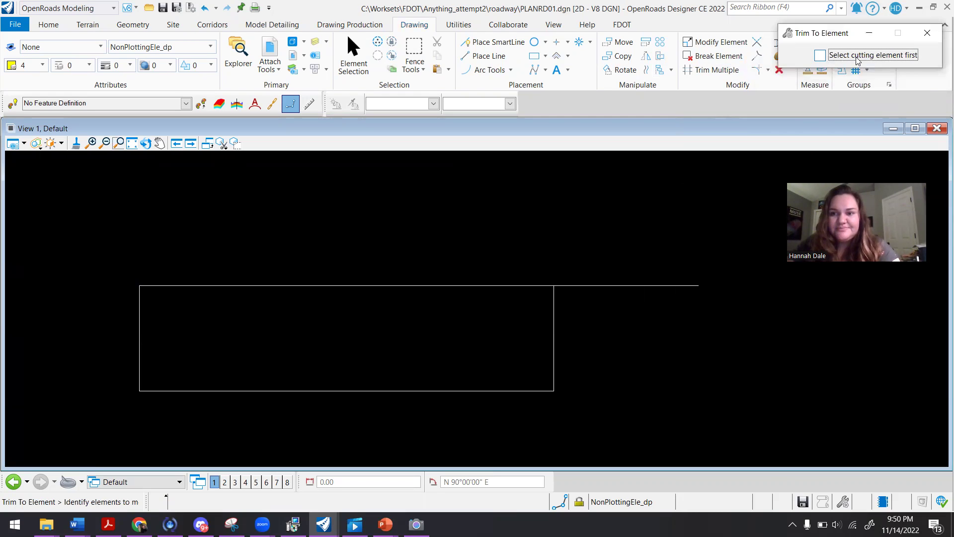
click(508, 285)
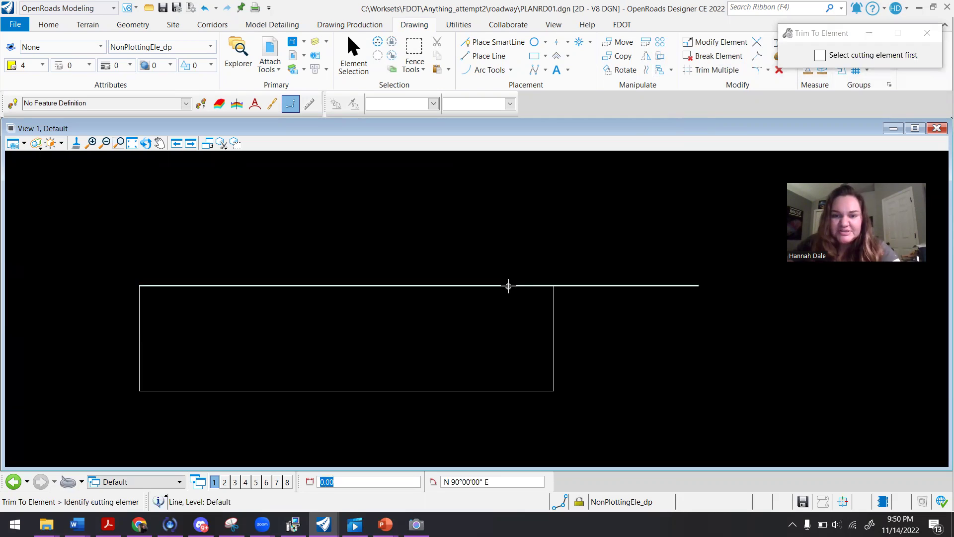
scroll(525, 304, up, 2)
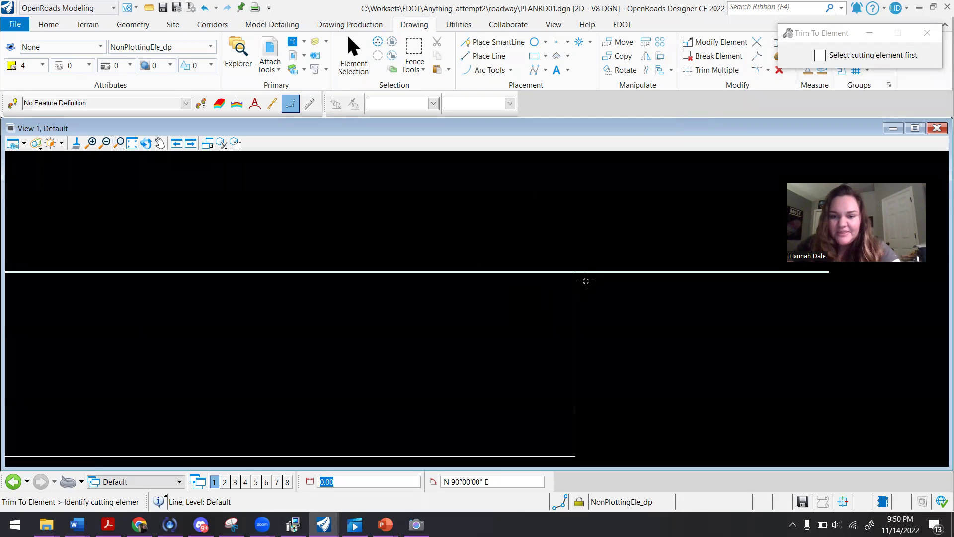
scroll(586, 281, up, 2)
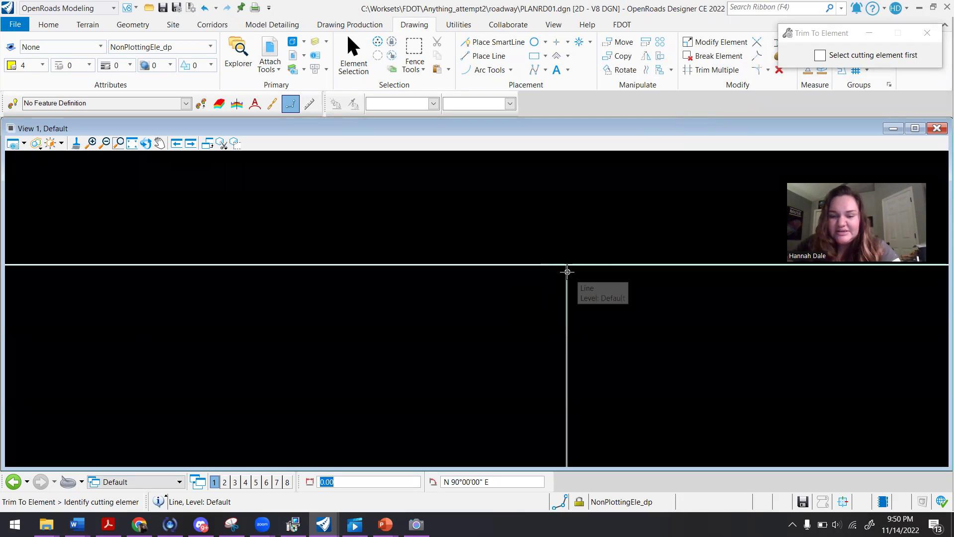
scroll(570, 269, down, 1)
scroll(480, 253, down, 1)
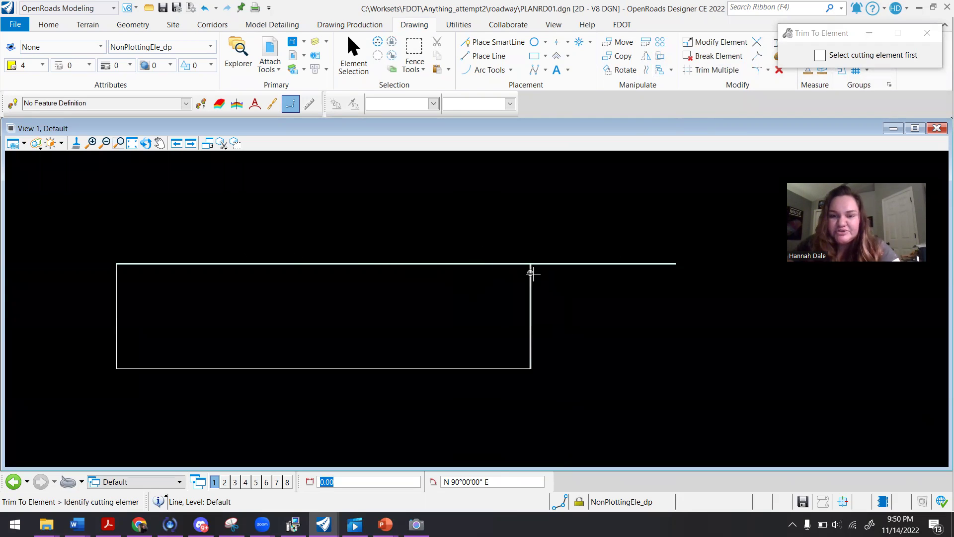
scroll(530, 266, up, 2)
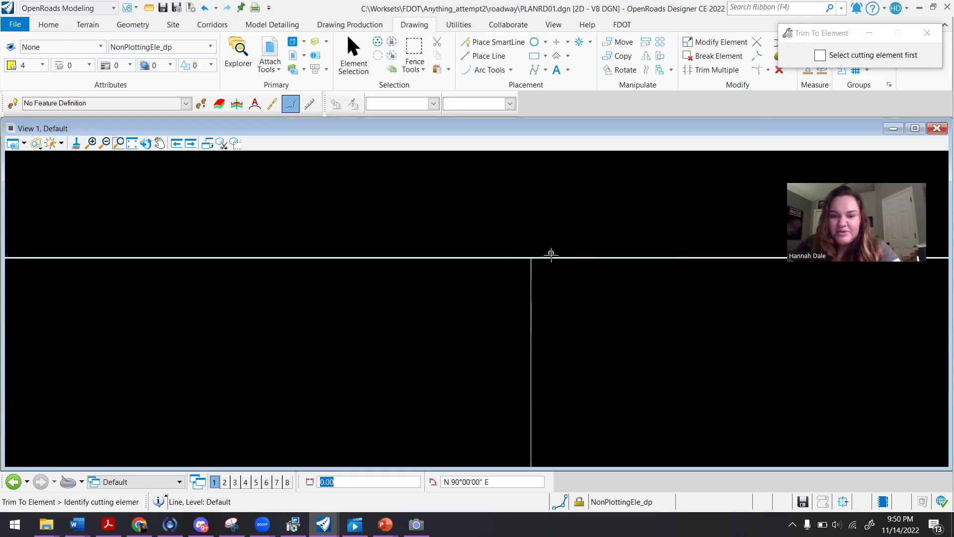
click(531, 267)
scroll(542, 256, down, 2)
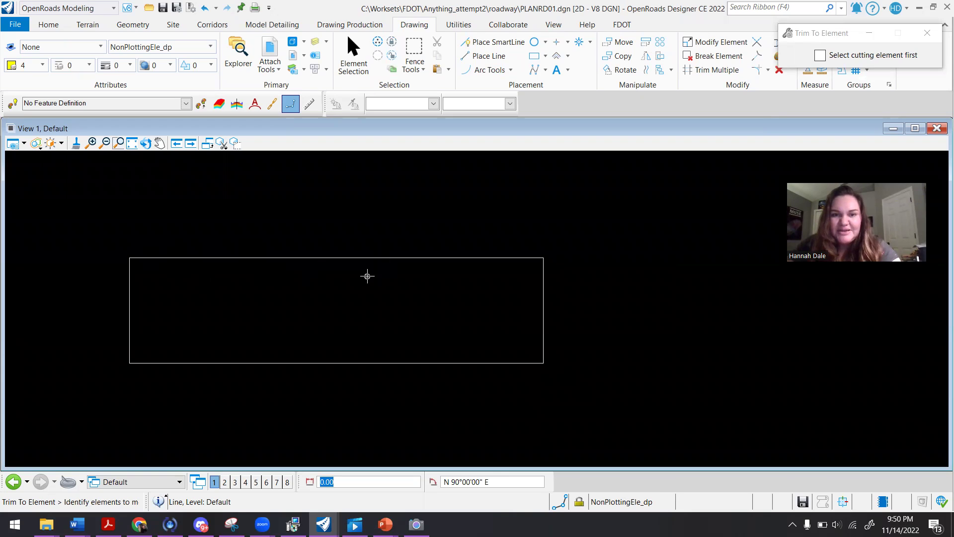
scroll(491, 177, down, 2)
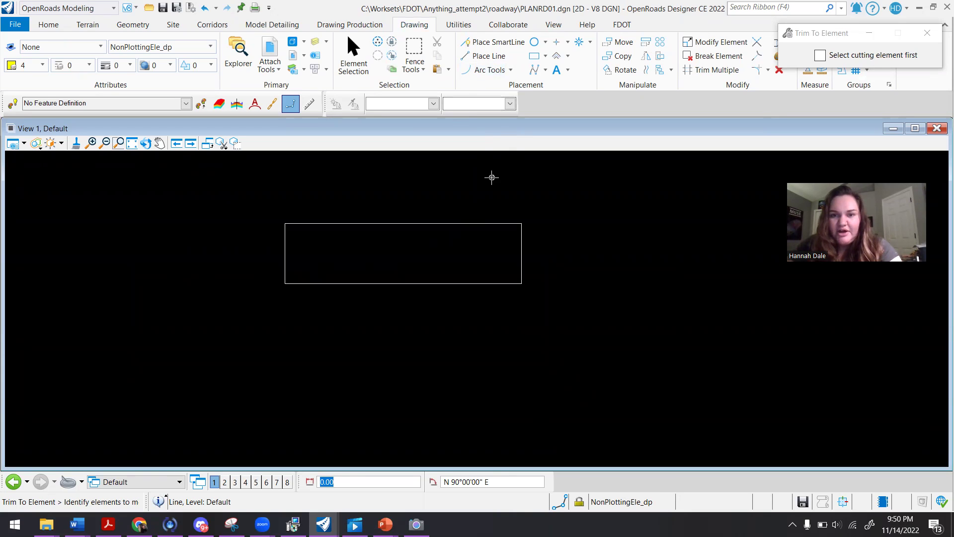